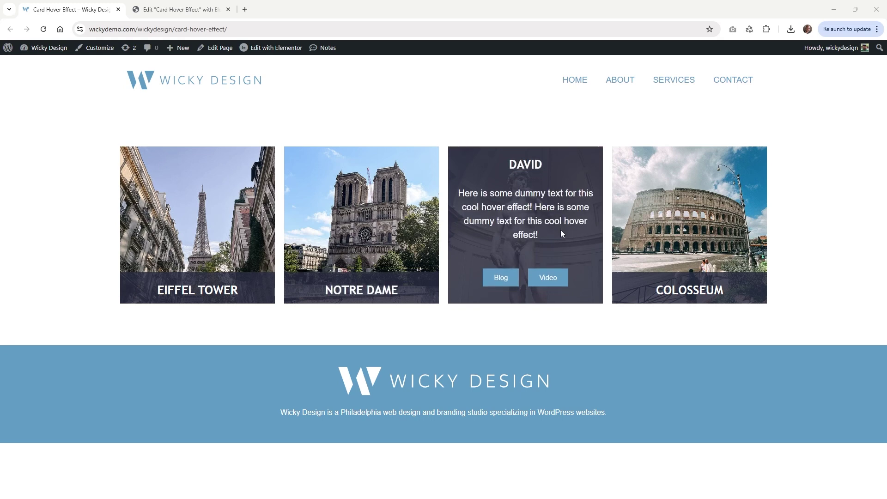
- Add a Flip Box widget to the page and set its Flip Effect to Slide
{"action": "mouse_move", "coordinate": [701, 227]}
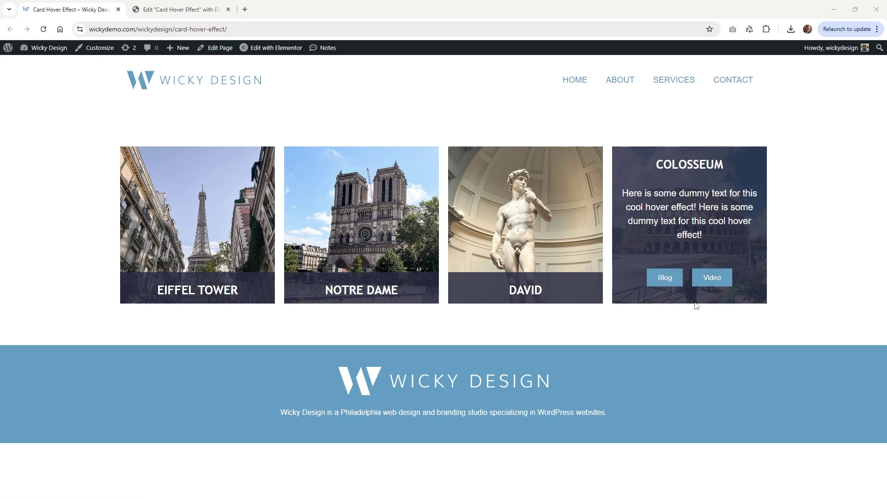
{"action": "key", "text": "ctrl+Tab"}
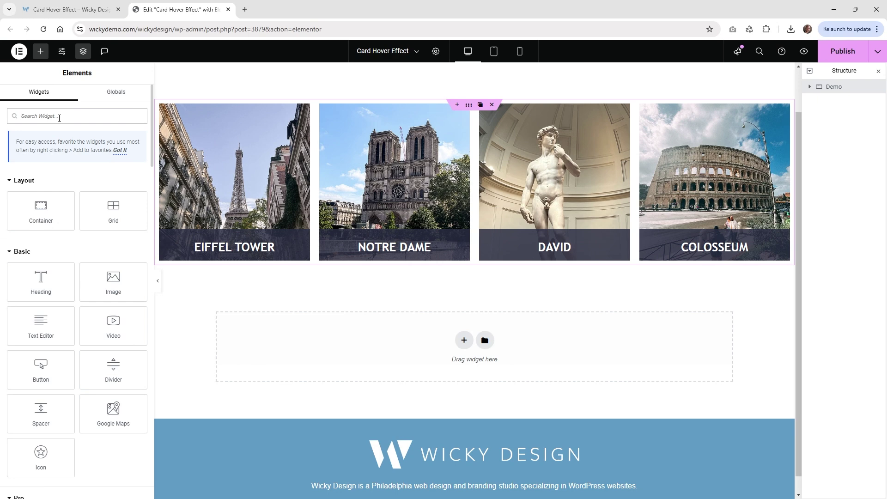
{"action": "type", "text": "fl"}
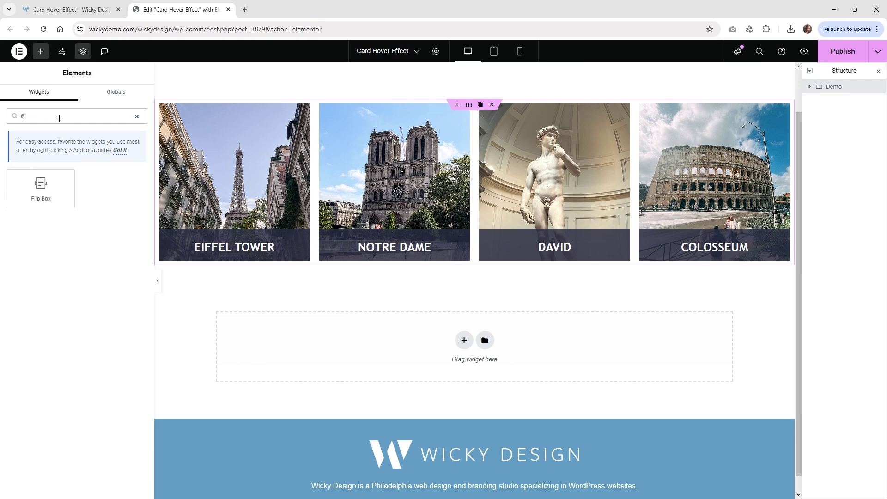
{"action": "left_click_drag", "start_coordinate": [40, 189], "coordinate": [389, 359]}
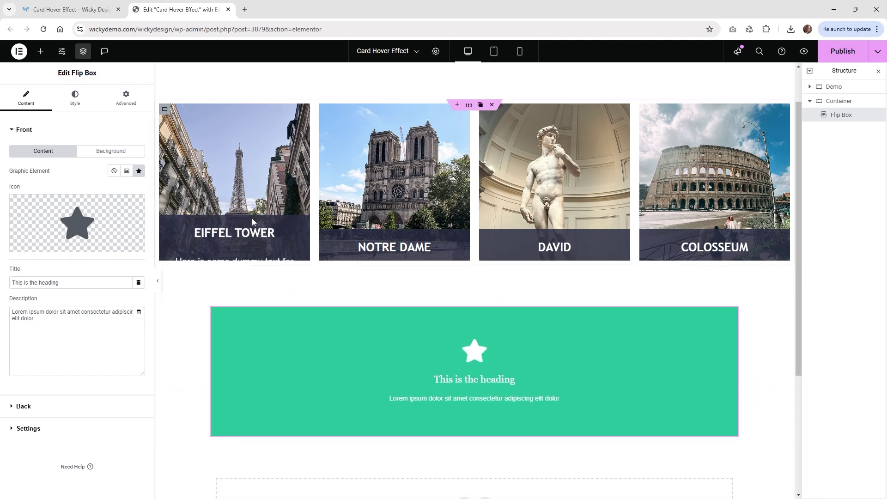
{"action": "left_click", "coordinate": [58, 413]}
{"action": "left_click", "coordinate": [41, 386]}
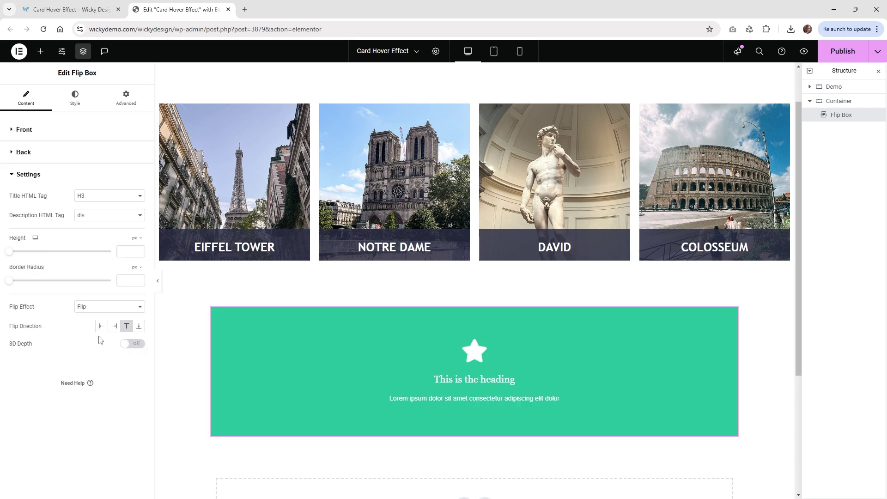
{"action": "left_click", "coordinate": [112, 307]}
{"action": "left_click", "coordinate": [96, 333]}
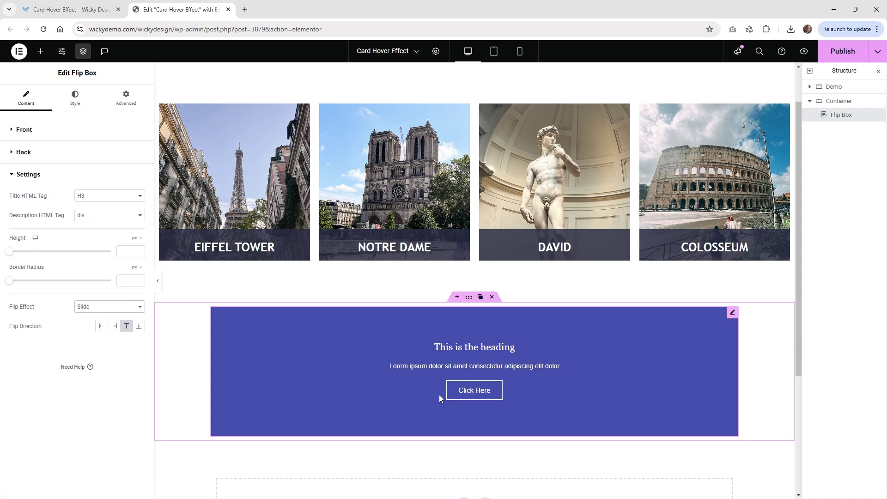
- Look over the Flip Box's back-side title and description, then delete its container
{"action": "left_click", "coordinate": [60, 153]}
{"action": "left_click", "coordinate": [61, 234]}
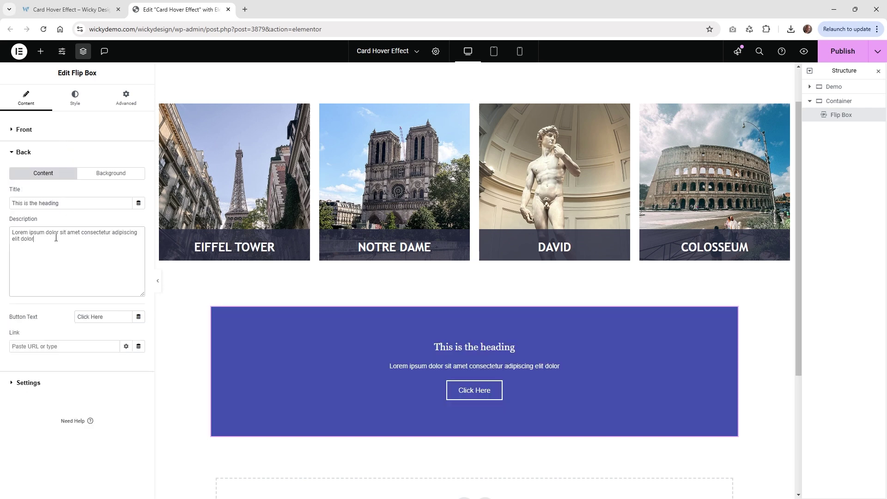
{"action": "left_click", "coordinate": [51, 204]}
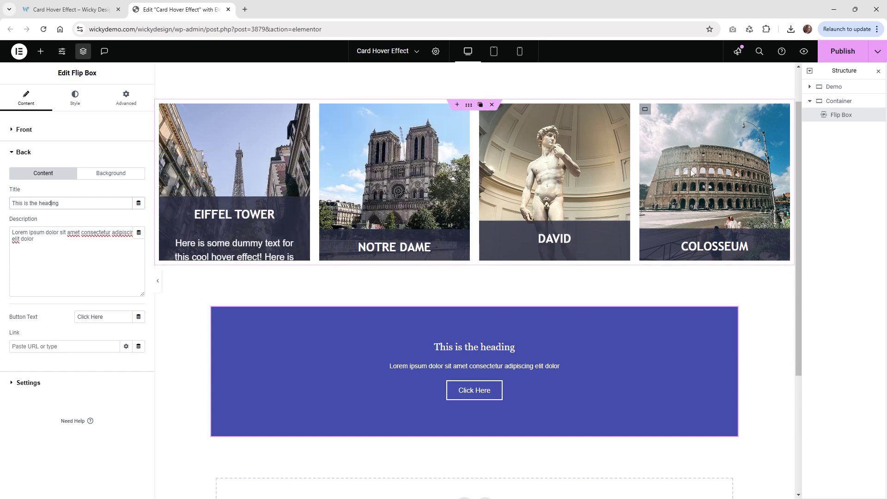
{"action": "left_click", "coordinate": [491, 267]}
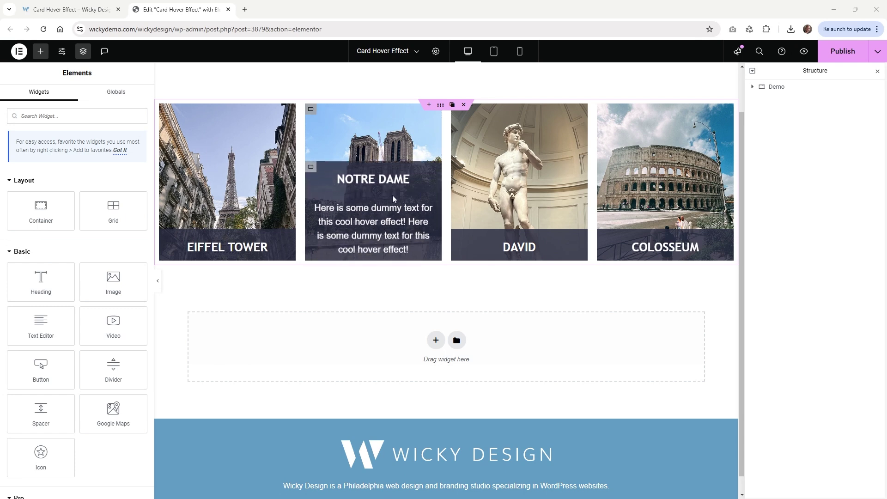
{"action": "left_click", "coordinate": [753, 91]}
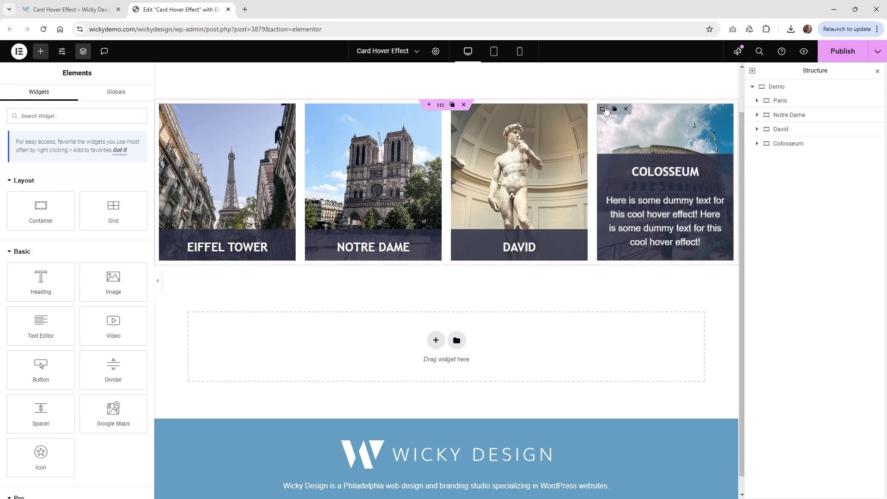
{"action": "left_click", "coordinate": [779, 88]}
{"action": "left_click", "coordinate": [780, 105]}
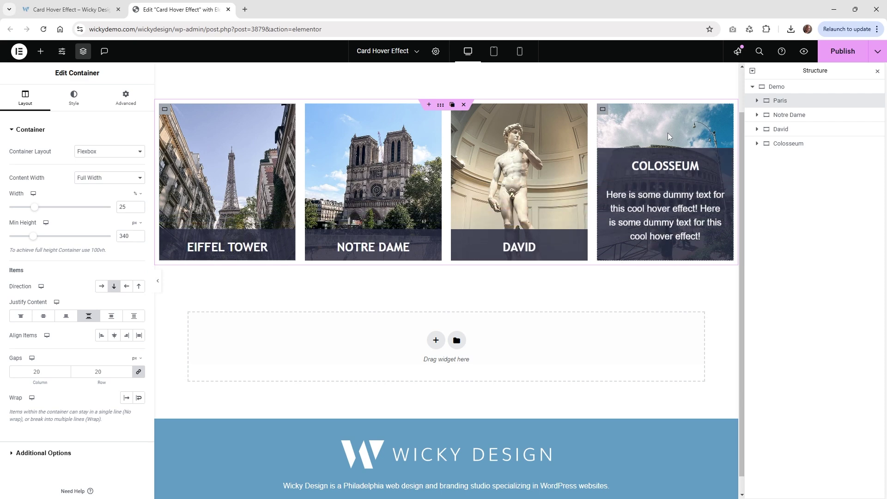
{"action": "left_click", "coordinate": [756, 101]}
{"action": "left_click", "coordinate": [785, 114]}
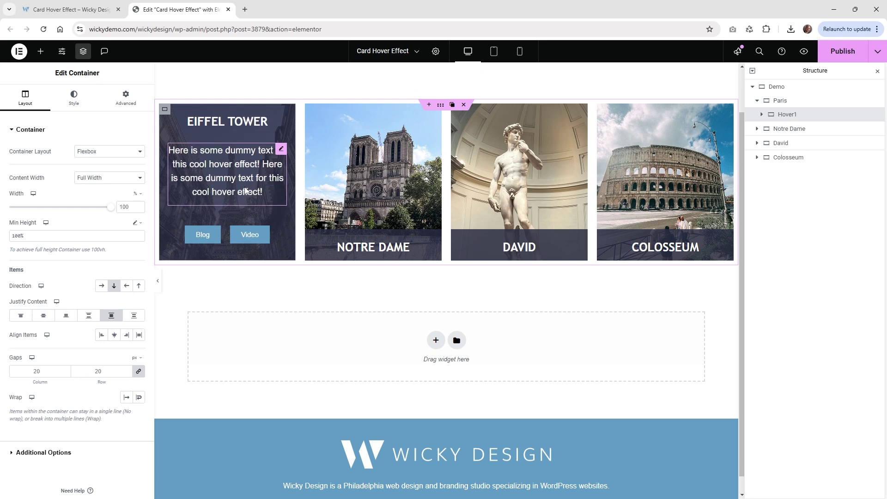
{"action": "left_click", "coordinate": [761, 115]}
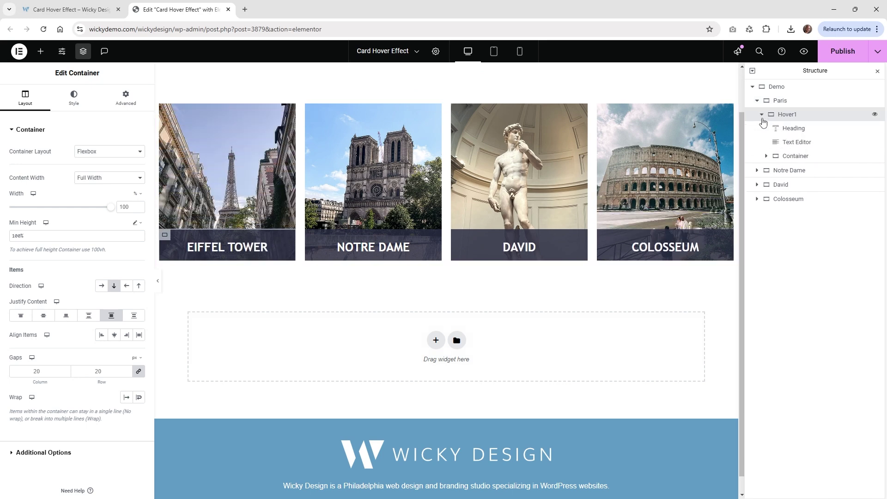
{"action": "left_click", "coordinate": [789, 130]}
{"action": "left_click", "coordinate": [797, 143]}
{"action": "left_click", "coordinate": [793, 157]}
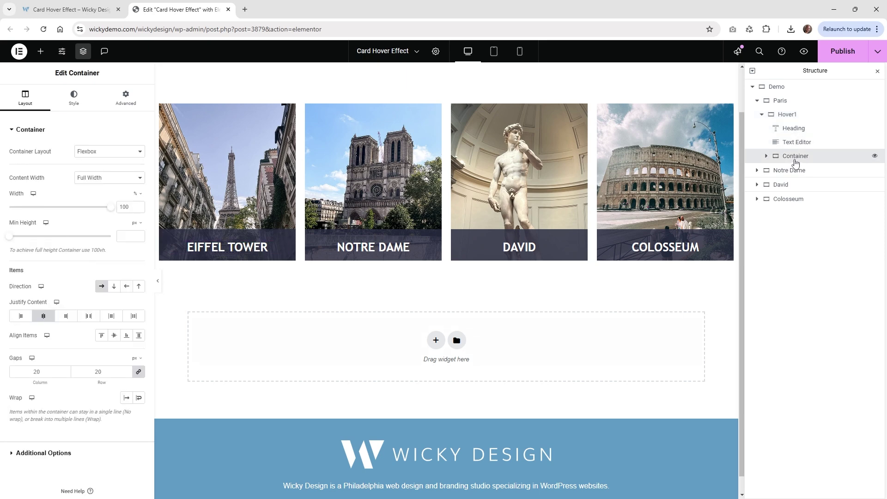
{"action": "left_click", "coordinate": [766, 157]}
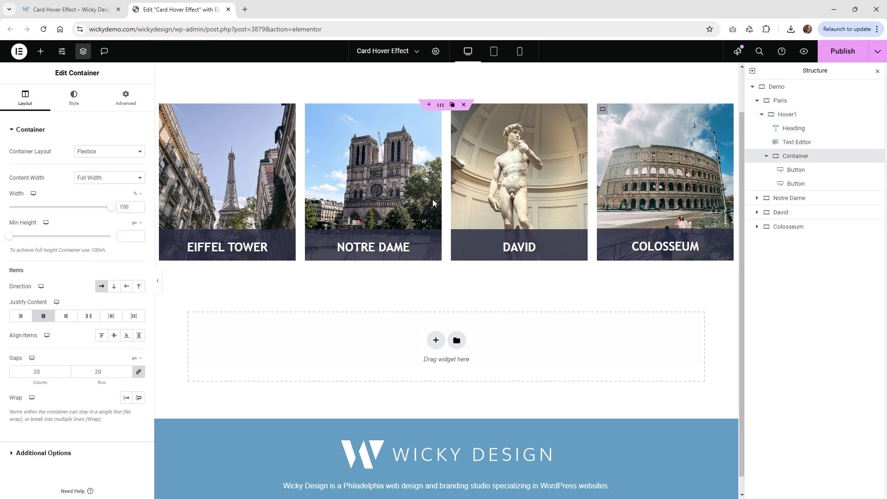
{"action": "mouse_move", "coordinate": [251, 199]}
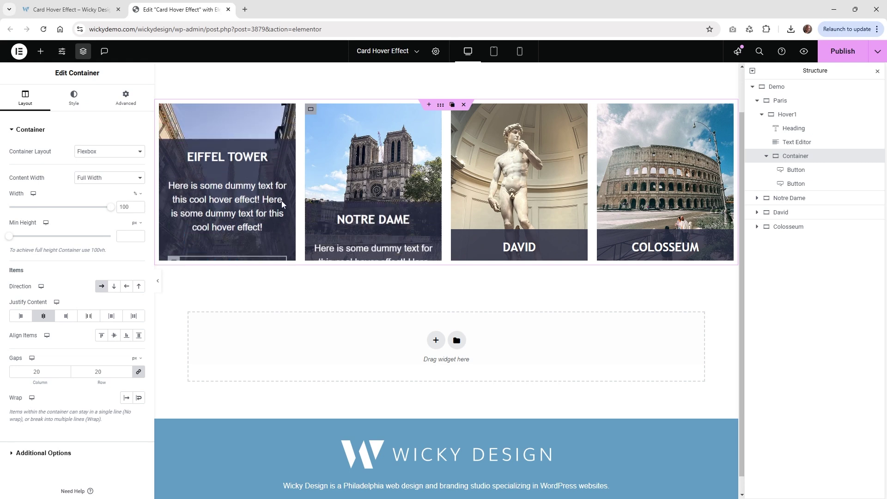
{"action": "left_click", "coordinate": [752, 87]}
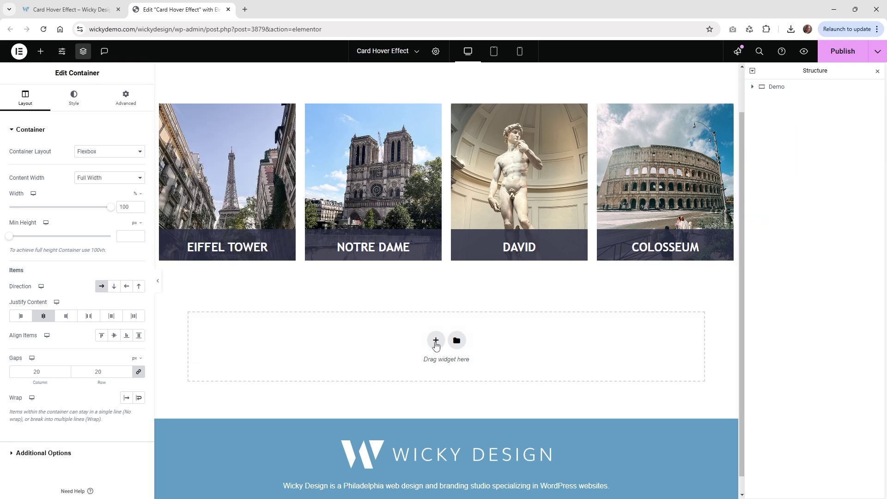
- Create a flexbox row with four equal columns below the existing cards
{"action": "left_click", "coordinate": [436, 342]}
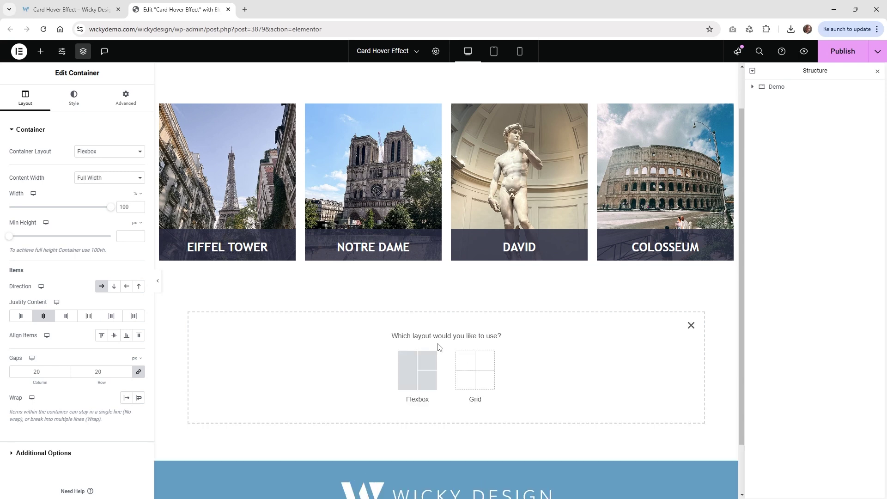
{"action": "left_click", "coordinate": [419, 365]}
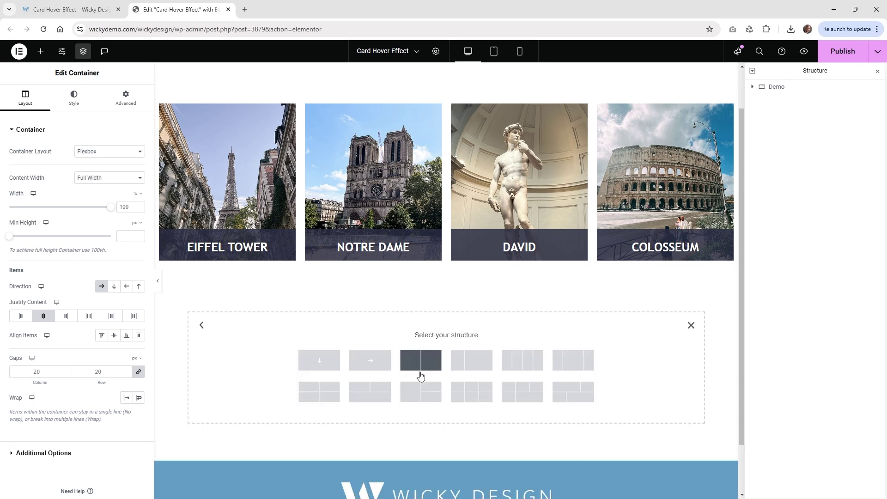
{"action": "left_click", "coordinate": [521, 360]}
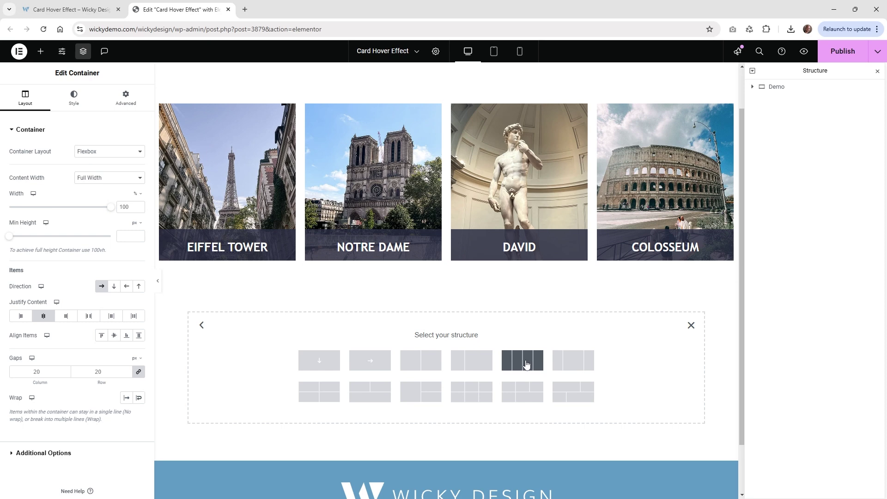
{"action": "left_click", "coordinate": [519, 366]}
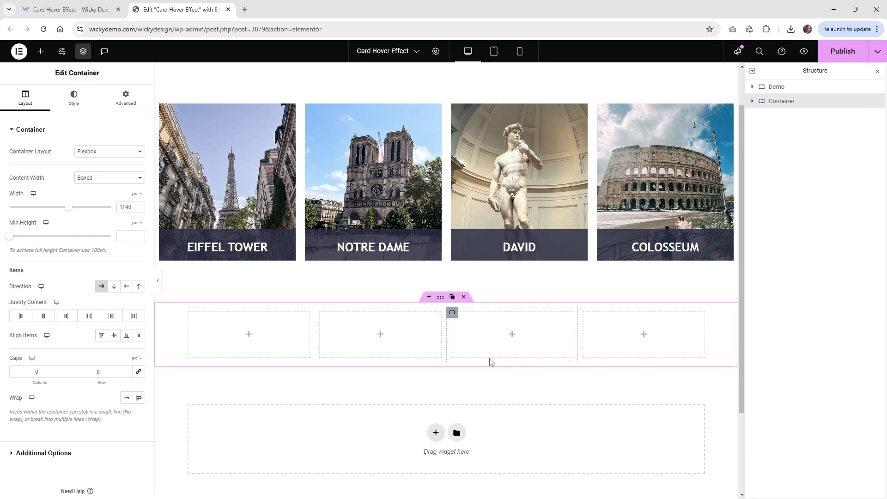
{"action": "left_click", "coordinate": [189, 313]}
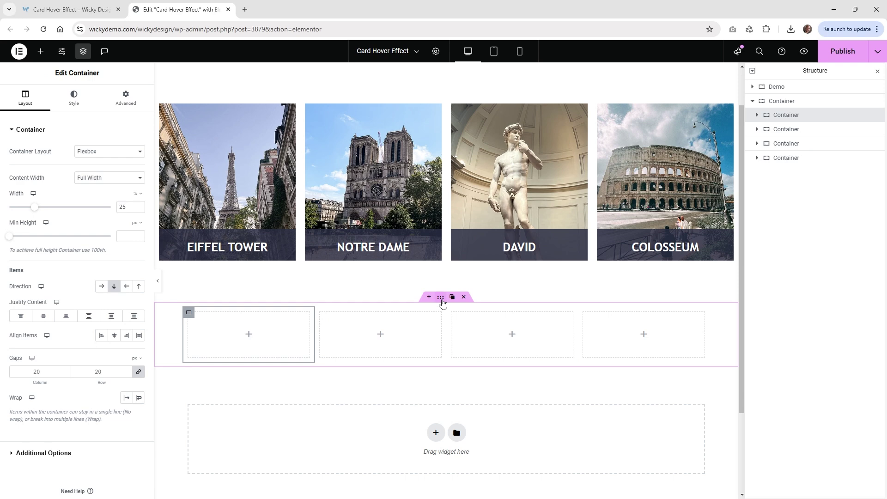
- Set the parent row's boxed width to 1400 px and preview the page
{"action": "left_click", "coordinate": [440, 298]}
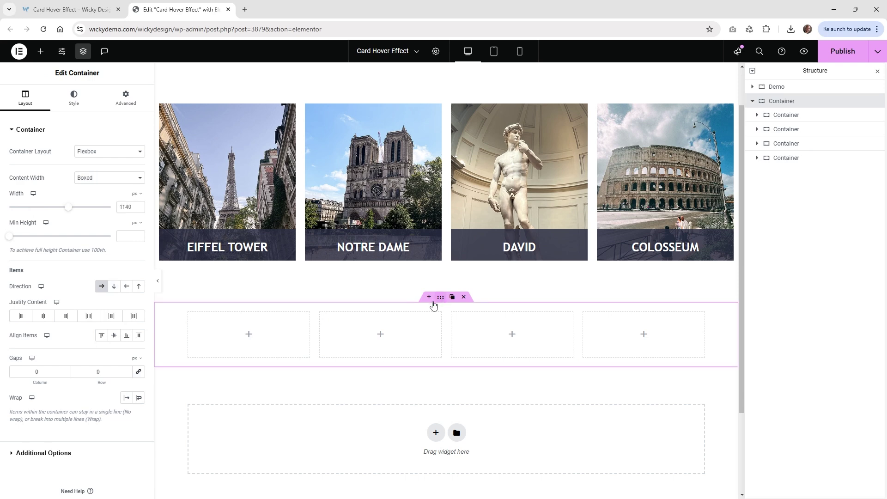
{"action": "double_click", "coordinate": [130, 208]}
{"action": "type", "text": "1400"}
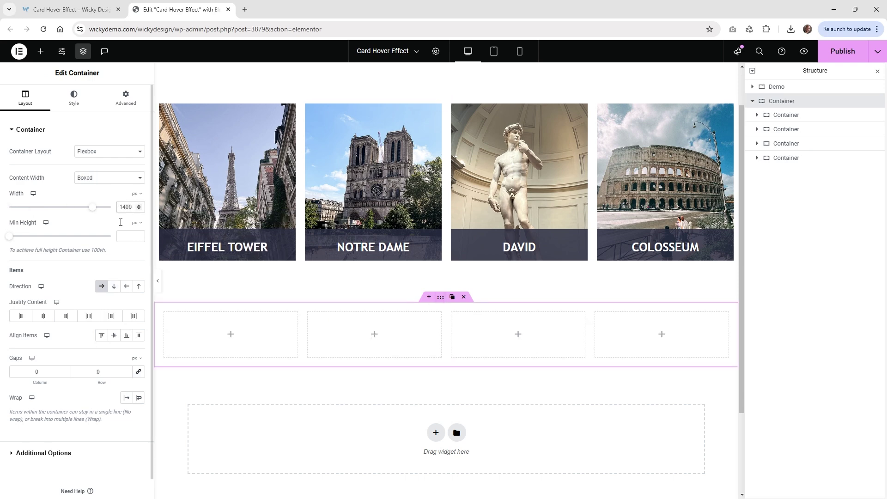
{"action": "left_click", "coordinate": [158, 287]}
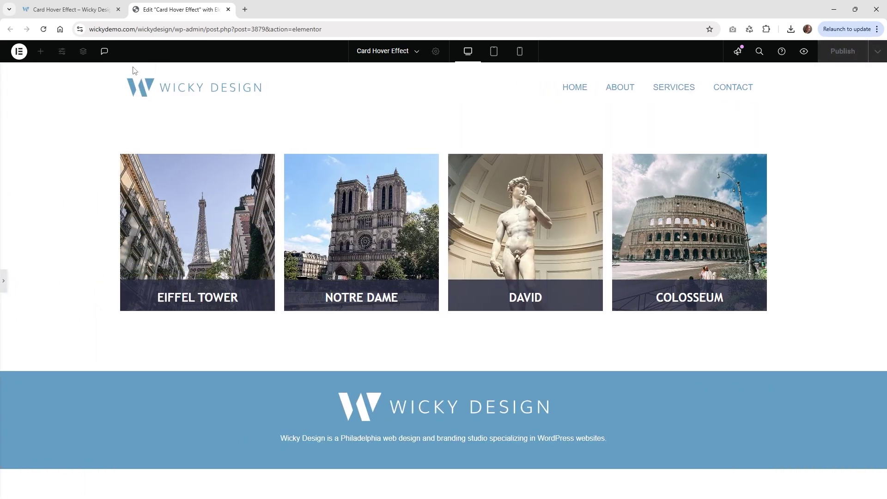
{"action": "left_click", "coordinate": [5, 292]}
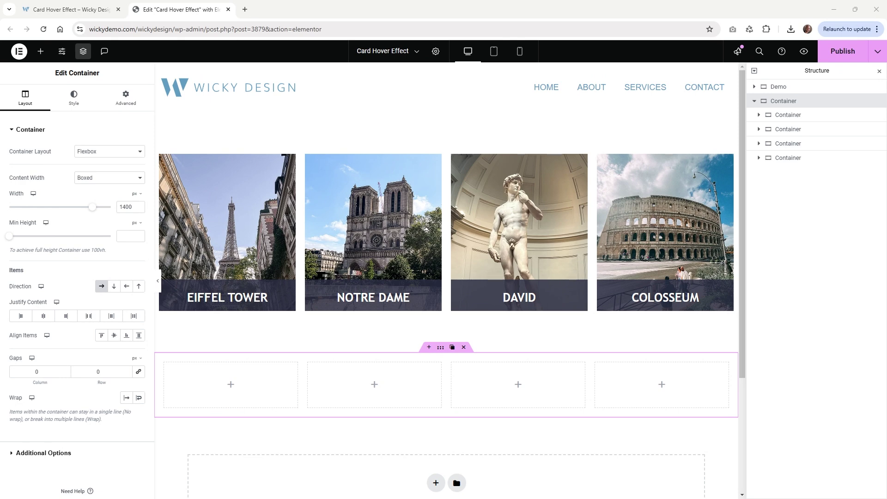
- Set the first column container's Min Height to 340 px
{"action": "mouse_move", "coordinate": [260, 236]}
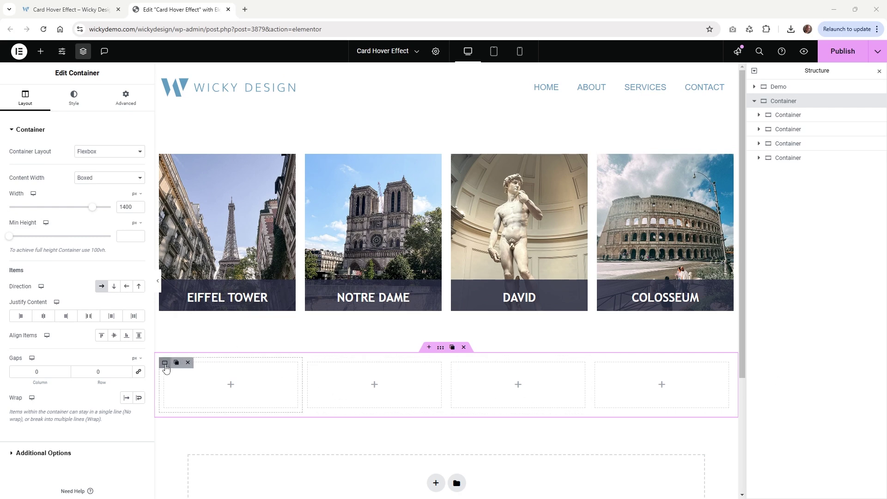
{"action": "left_click", "coordinate": [165, 364]}
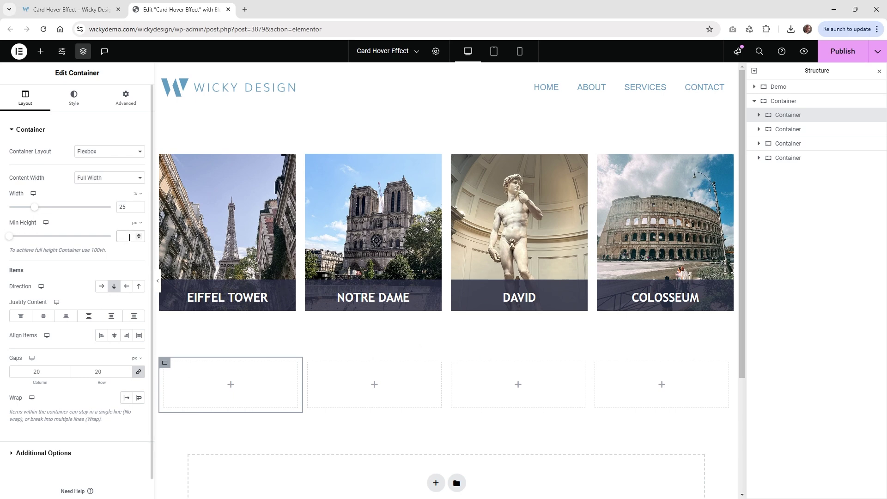
{"action": "type", "text": "0"}
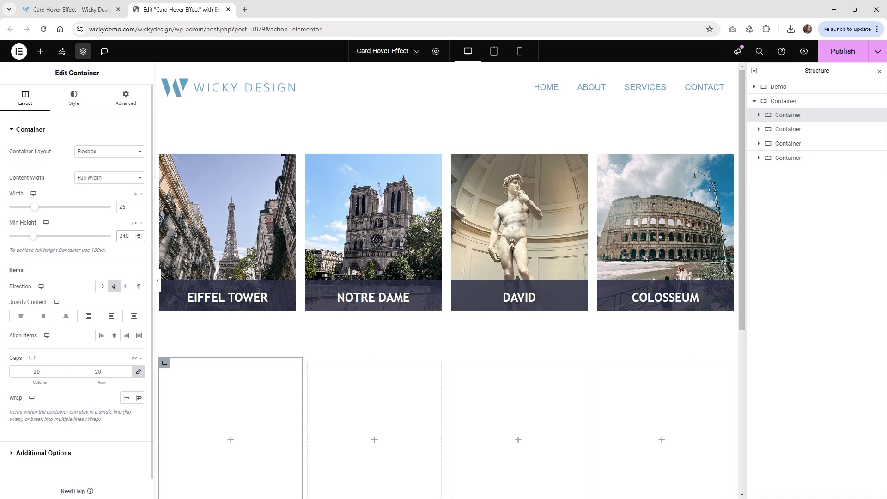
{"action": "scroll", "coordinate": [340, 331], "scroll_direction": "down", "scroll_amount": 2}
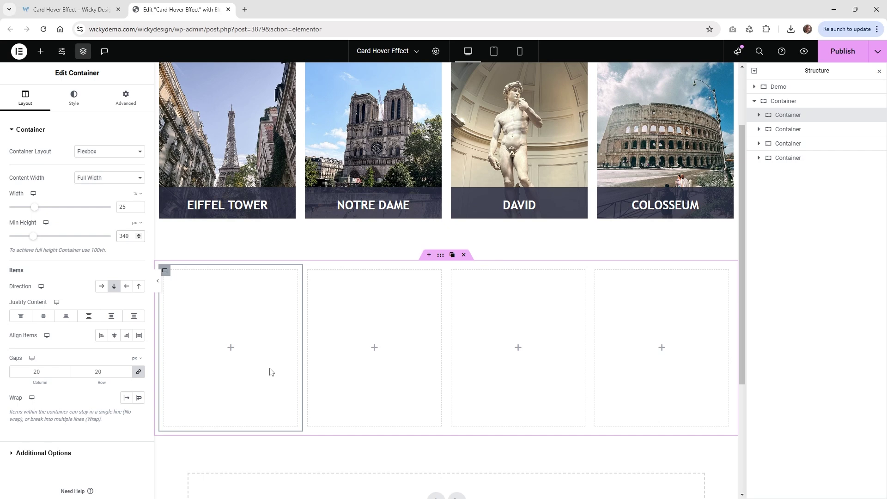
- Give the first column a classic background using the Eiffel Tower photo
{"action": "left_click", "coordinate": [73, 102]}
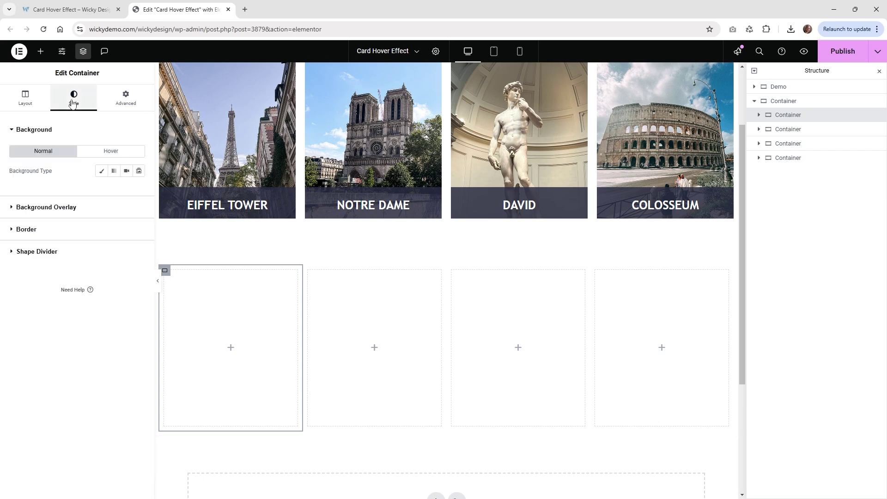
{"action": "left_click", "coordinate": [101, 171]}
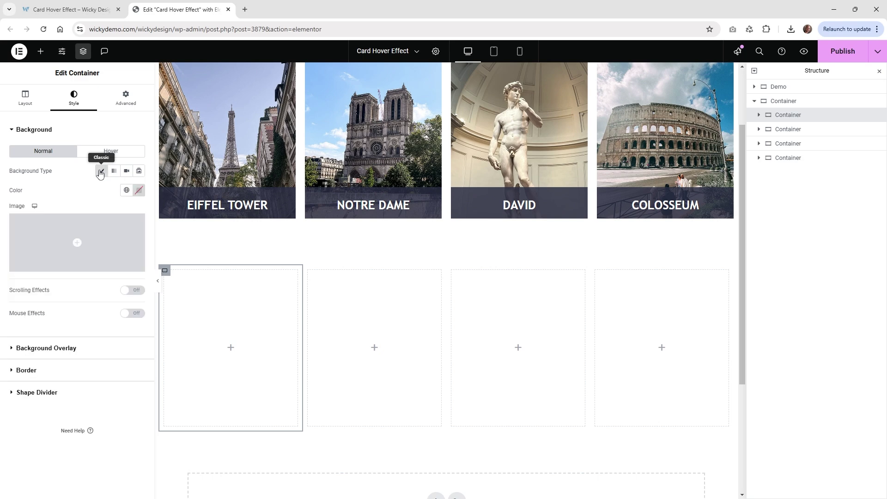
{"action": "left_click", "coordinate": [113, 231]}
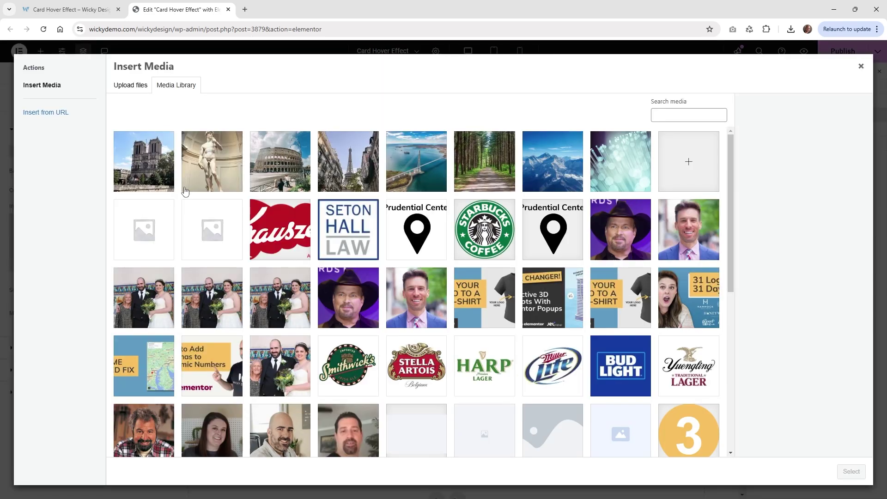
{"action": "left_click", "coordinate": [346, 172]}
{"action": "left_click", "coordinate": [850, 471]}
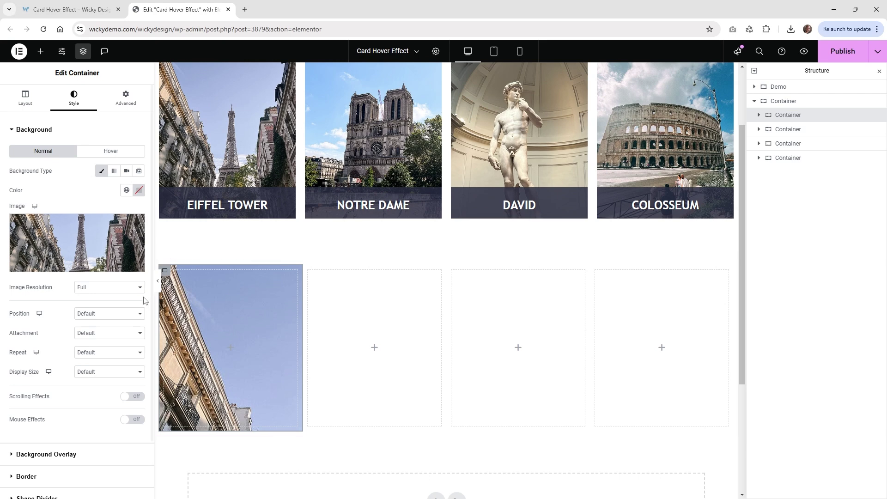
- Set the background to Center Center position, No-repeat and Cover display size
{"action": "left_click", "coordinate": [95, 314]}
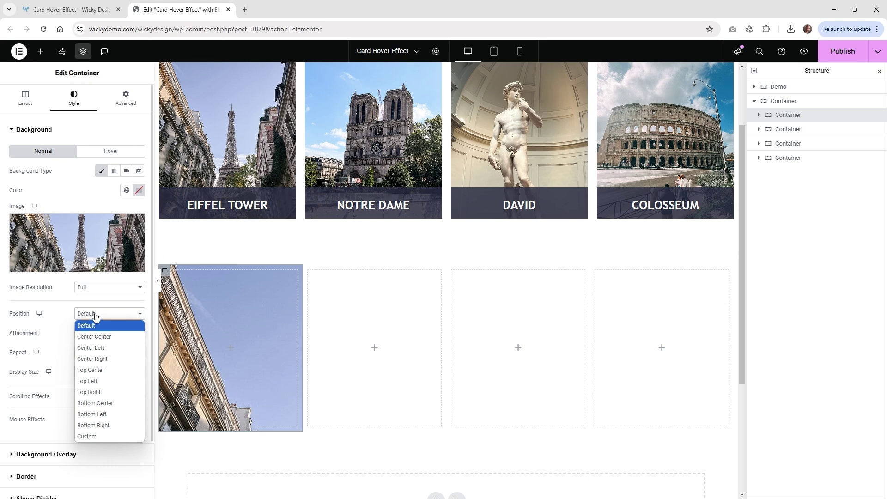
{"action": "left_click", "coordinate": [106, 337]}
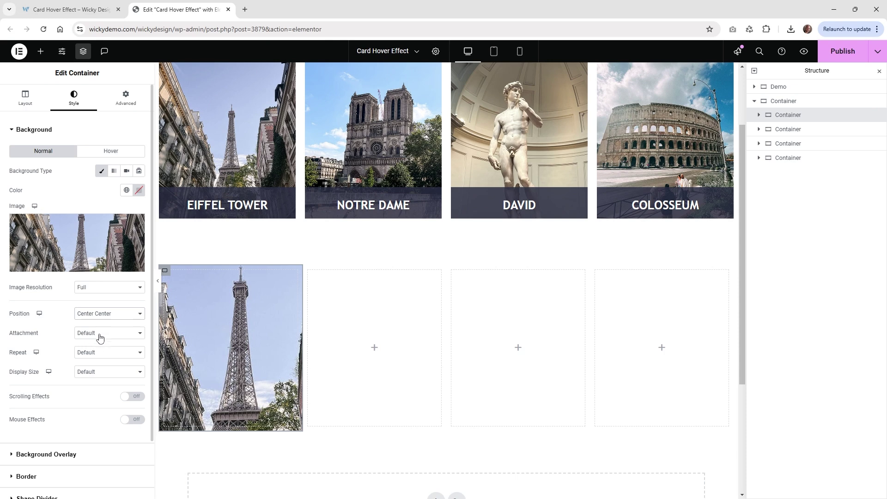
{"action": "left_click", "coordinate": [92, 353]}
{"action": "left_click", "coordinate": [99, 375]}
{"action": "left_click", "coordinate": [99, 372]}
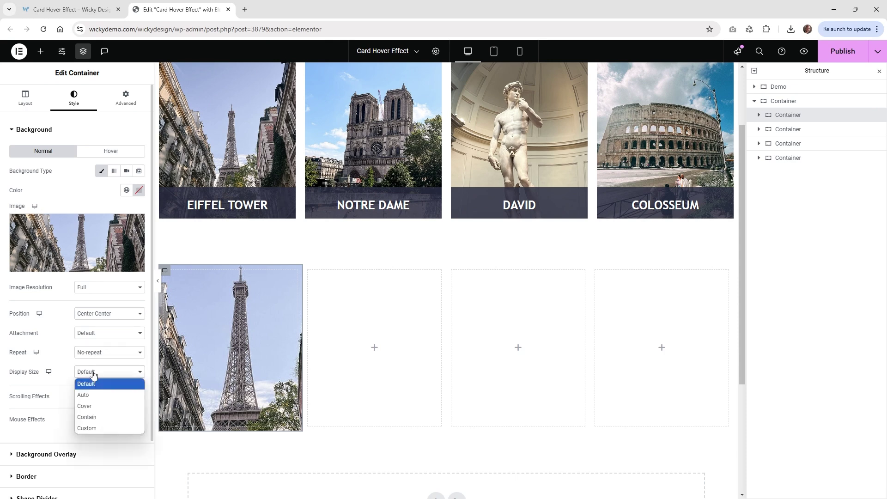
{"action": "left_click", "coordinate": [92, 406]}
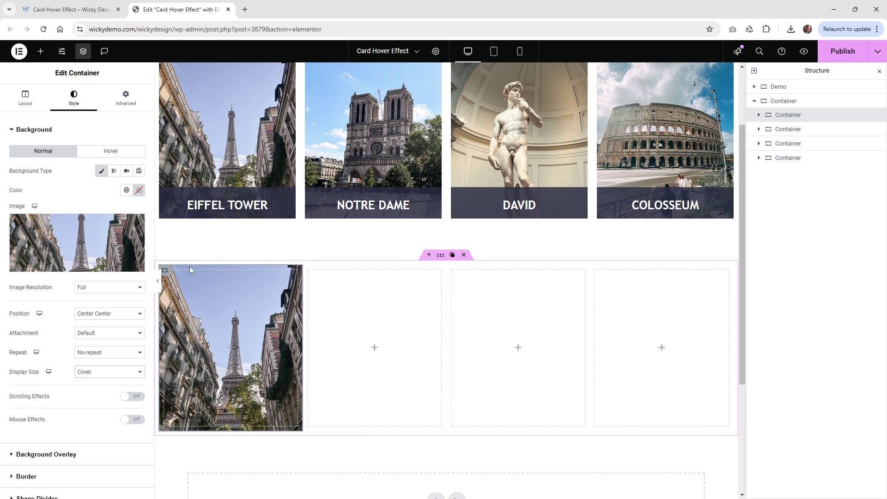
- Set the card's padding to 0 in the Advanced settings
{"action": "left_click", "coordinate": [124, 106]}
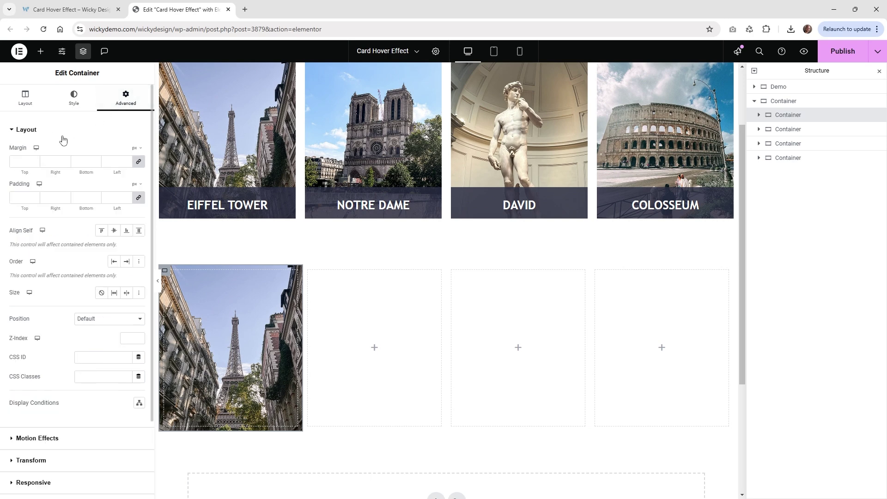
{"action": "left_click", "coordinate": [19, 197]}
{"action": "type", "text": "0"}
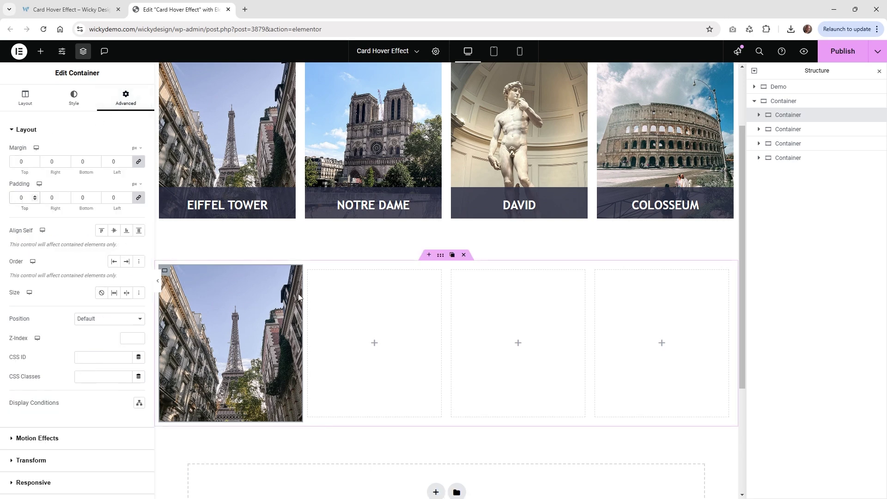
{"action": "mouse_move", "coordinate": [291, 207]}
- Set the Eiffel Tower card's Overflow to Hidden under Additional Options
{"action": "left_click", "coordinate": [26, 106]}
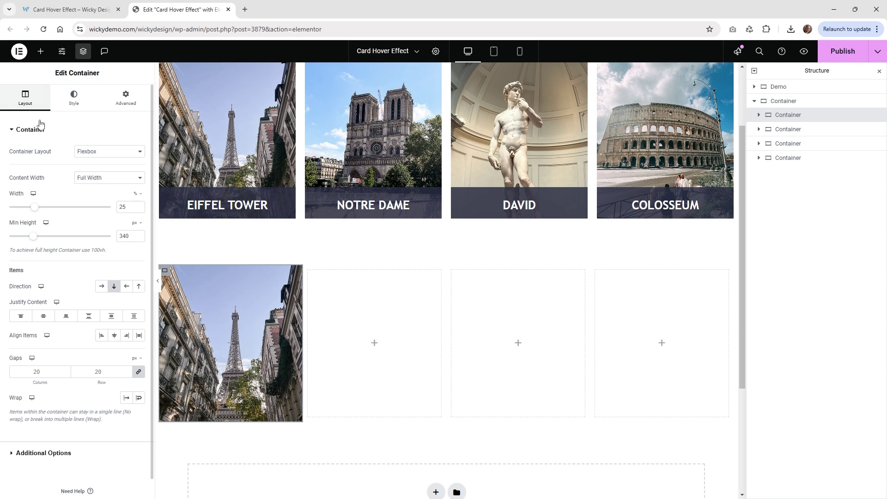
{"action": "left_click", "coordinate": [74, 454]}
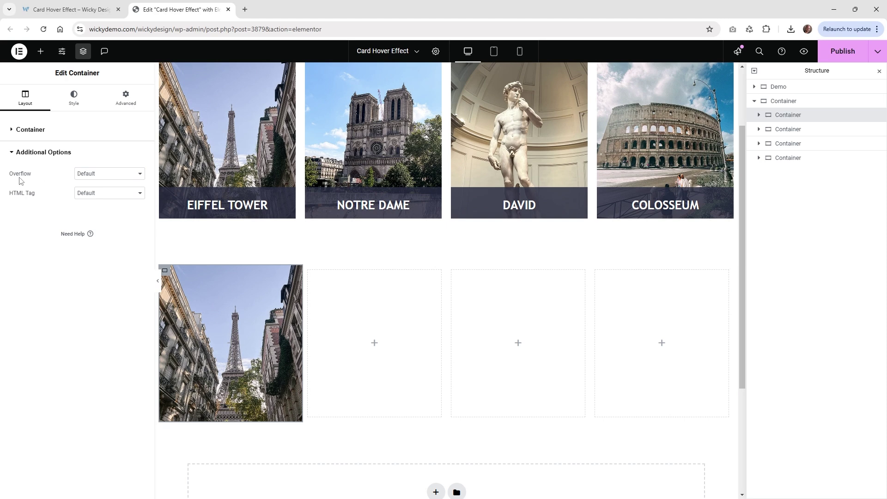
{"action": "left_click", "coordinate": [92, 178]}
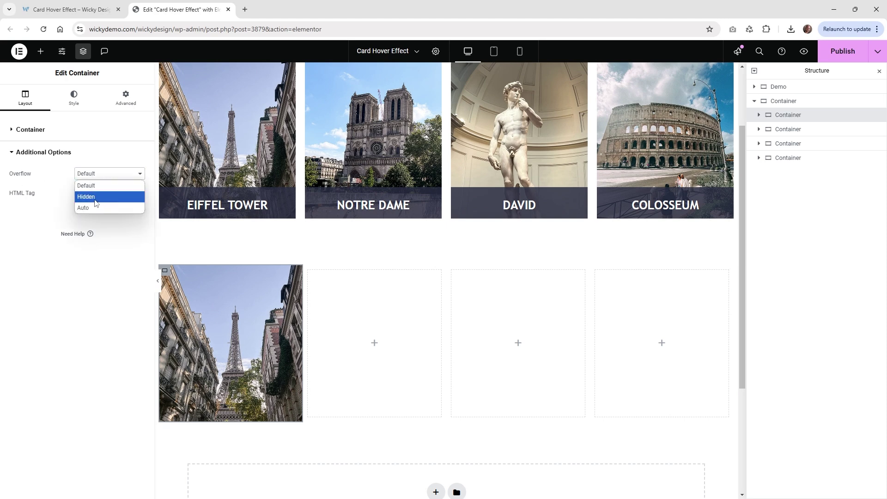
{"action": "left_click", "coordinate": [99, 198]}
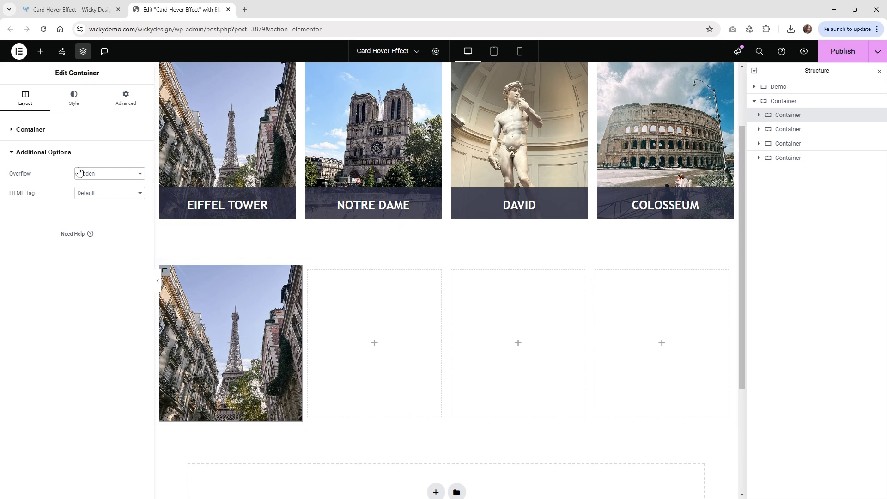
{"action": "left_click", "coordinate": [795, 134]}
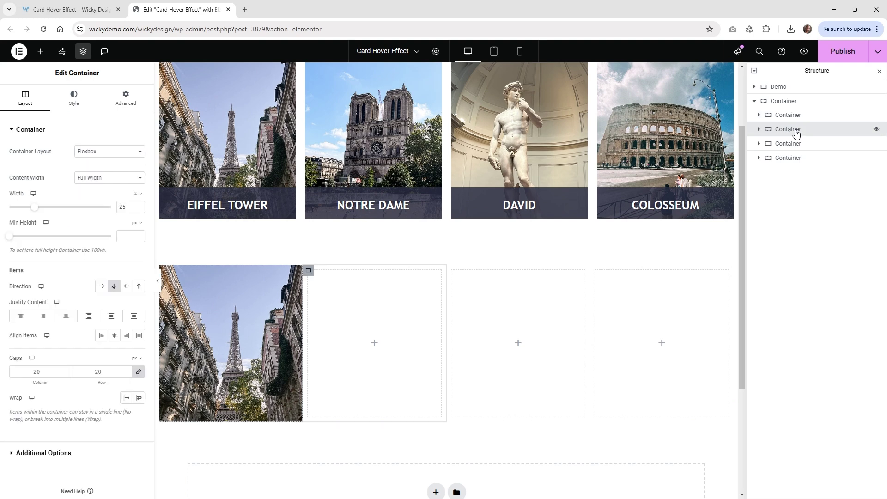
{"action": "left_click", "coordinate": [793, 119]}
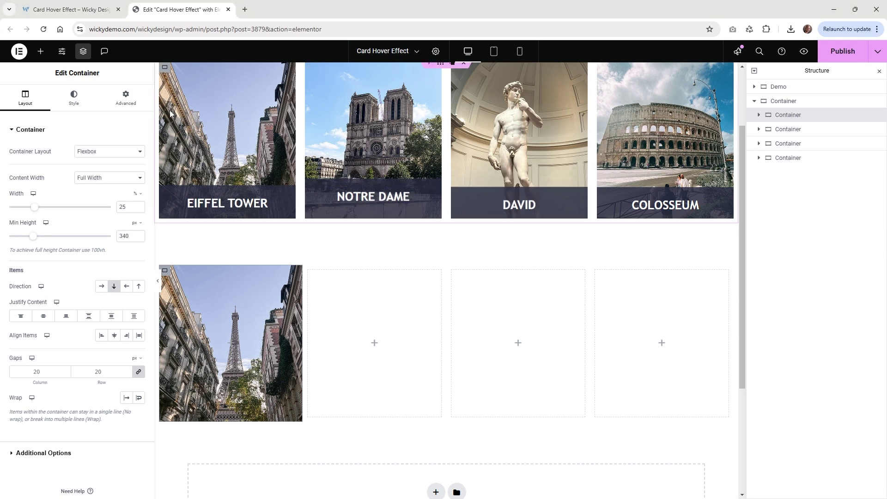
- Add the CSS class 'pillar' to the card and name it 'Eiffel Tower' in Structure
{"action": "left_click", "coordinate": [125, 99]}
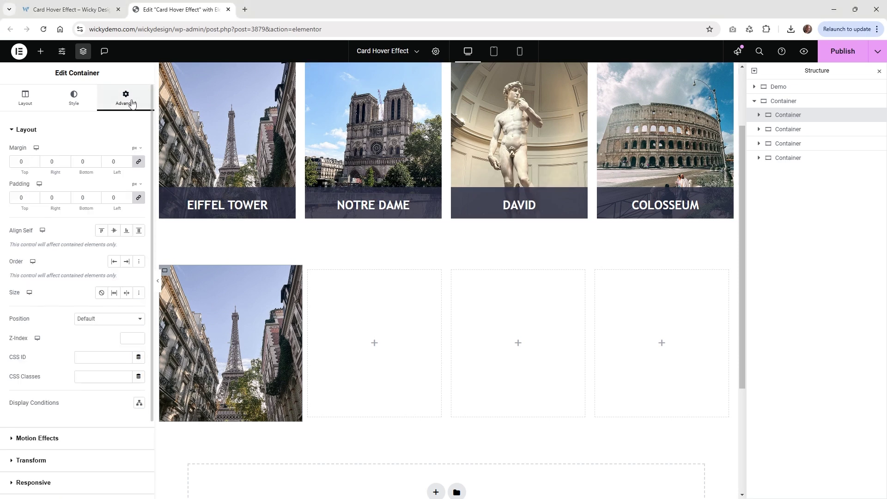
{"action": "left_click", "coordinate": [94, 375]}
{"action": "type", "text": "pillar"}
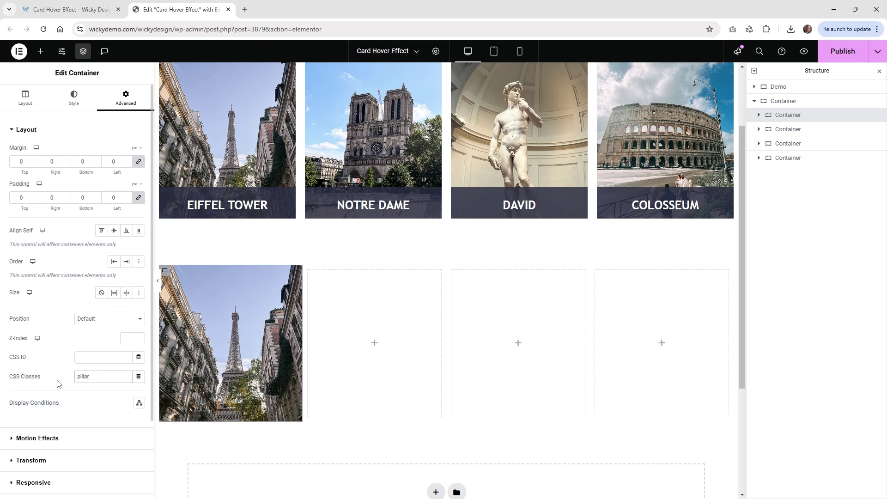
{"action": "double_click", "coordinate": [101, 381]}
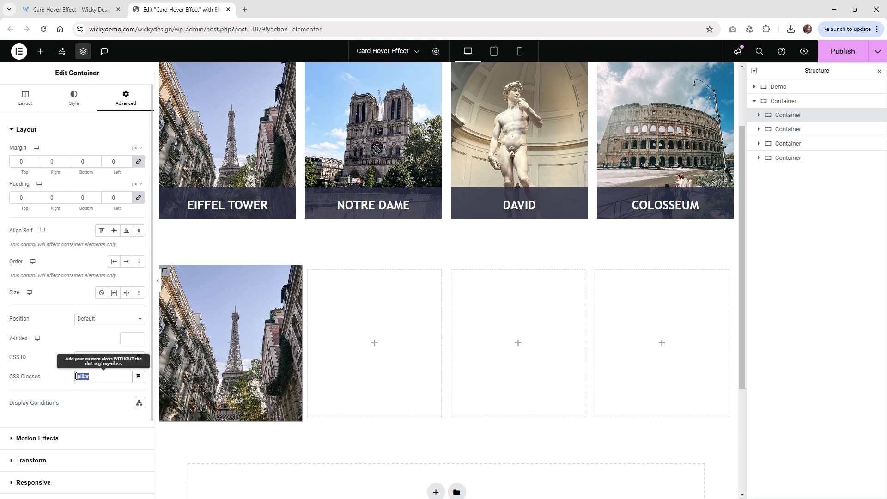
{"action": "left_click", "coordinate": [64, 384]}
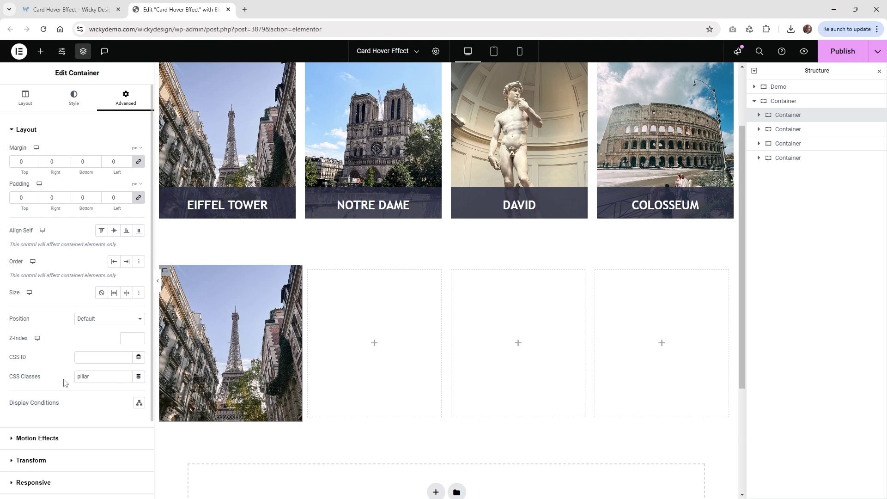
{"action": "left_click", "coordinate": [796, 115]}
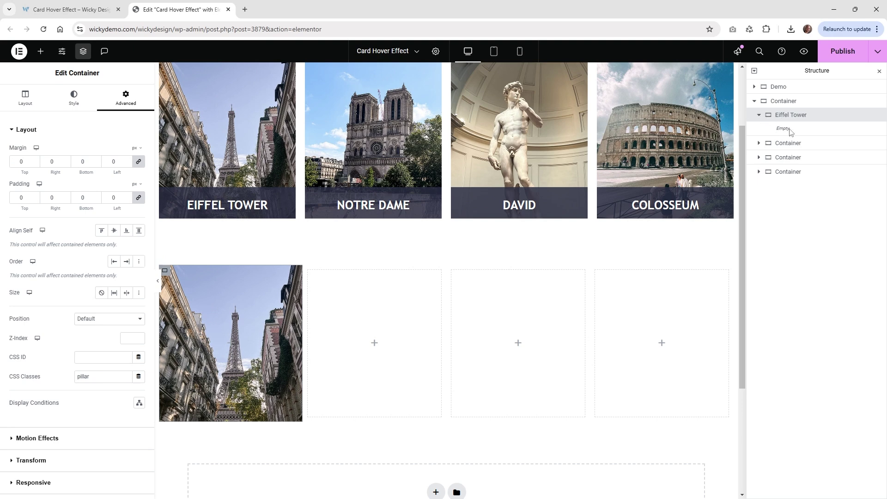
- Drop a nested container into the Eiffel Tower card with a custom Min Height of 100%
{"action": "left_click", "coordinate": [41, 51]}
{"action": "left_click_drag", "start_coordinate": [41, 210], "coordinate": [230, 333]}
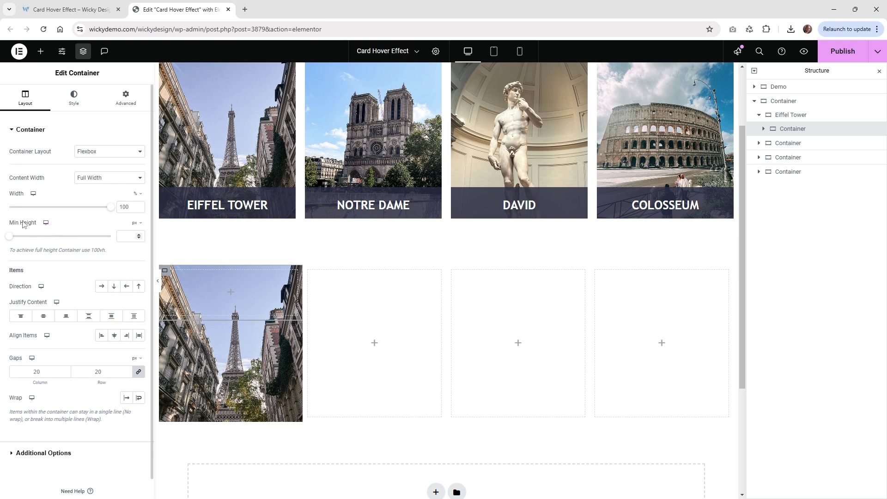
{"action": "left_click", "coordinate": [137, 224]}
{"action": "left_click", "coordinate": [135, 280]}
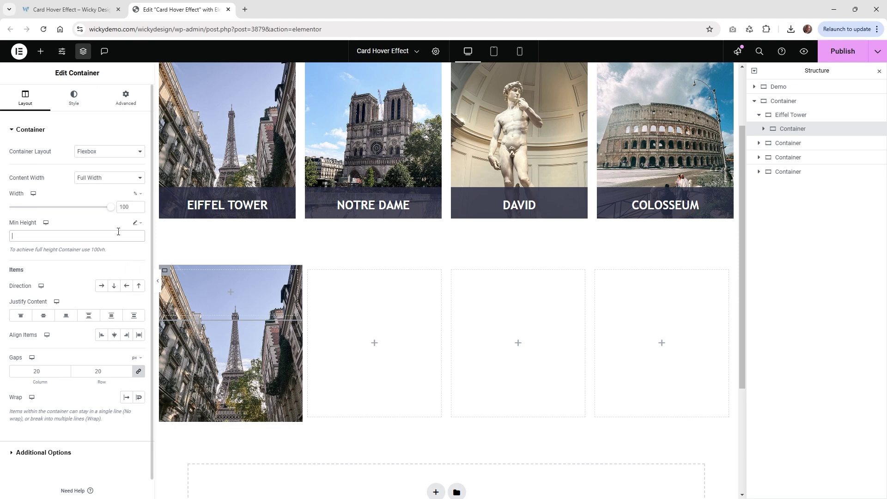
{"action": "type", "text": "100%"}
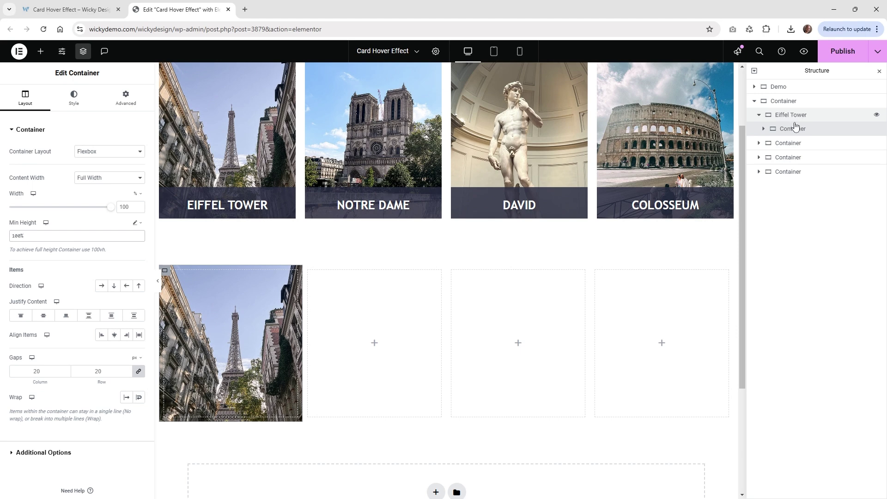
- Give the inner container a classic black background with reduced opacity
{"action": "left_click", "coordinate": [76, 105]}
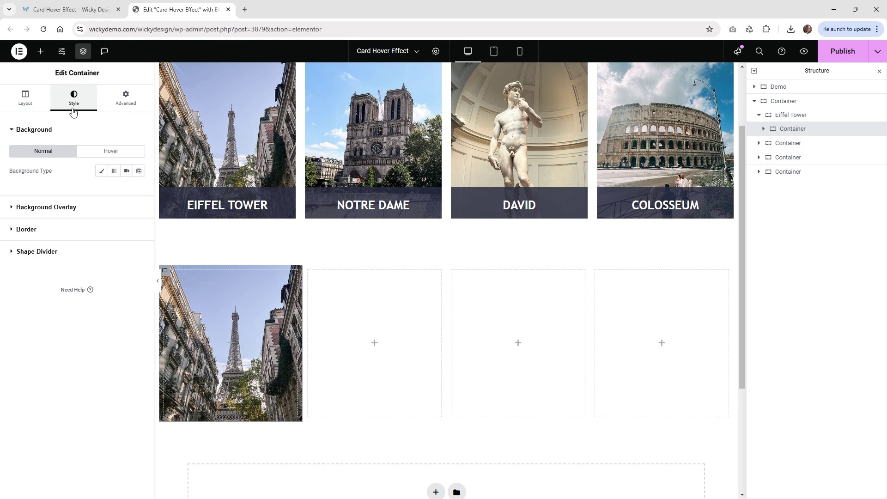
{"action": "left_click", "coordinate": [100, 171]}
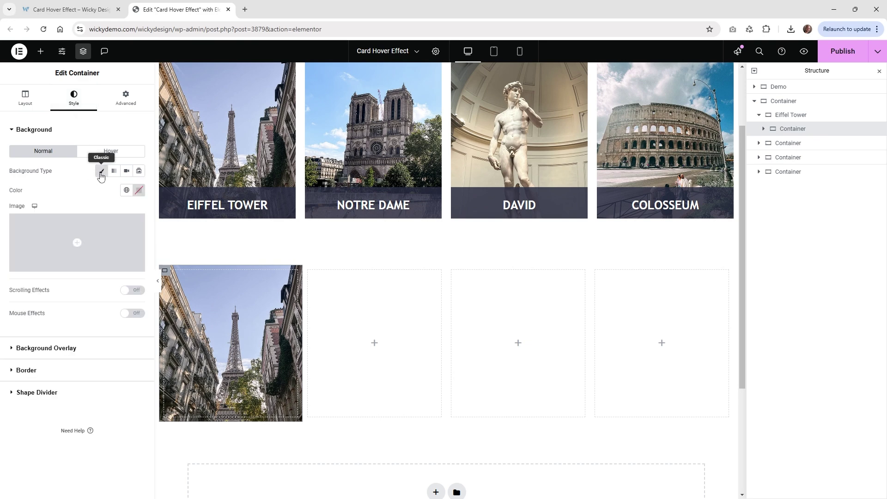
{"action": "left_click", "coordinate": [139, 190]}
{"action": "left_click_drag", "start_coordinate": [124, 253], "coordinate": [77, 303]}
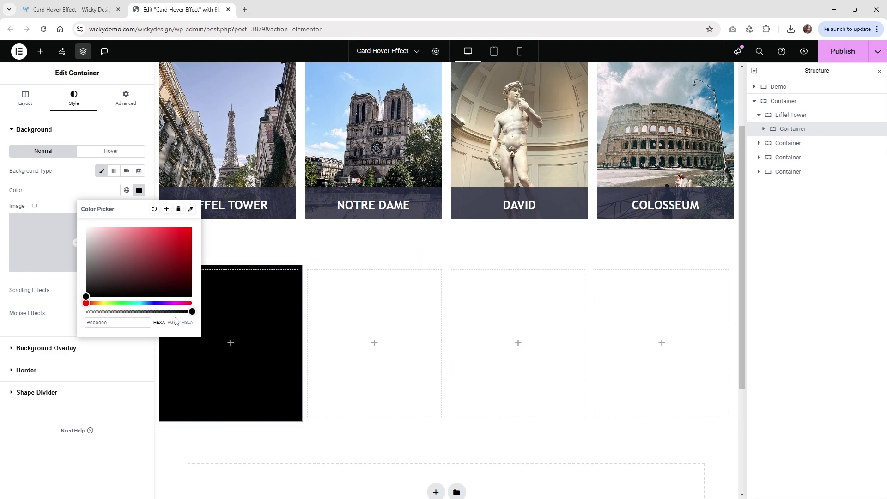
{"action": "left_click_drag", "start_coordinate": [192, 312], "coordinate": [148, 319]}
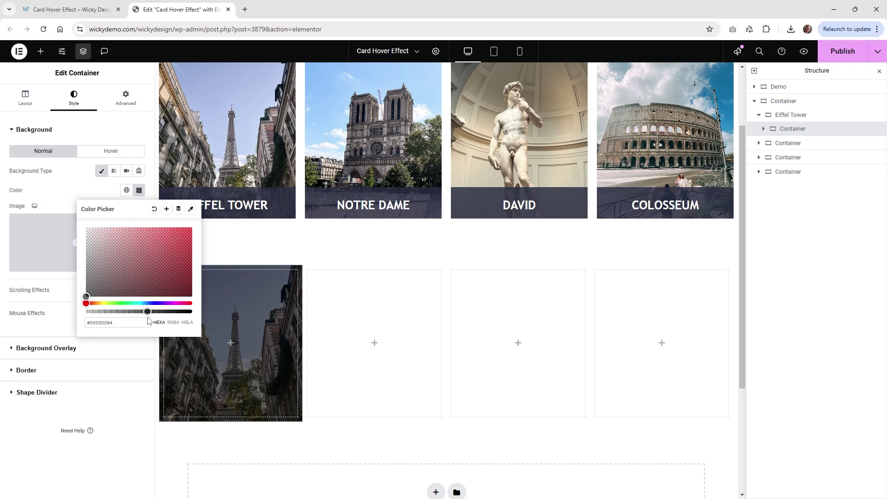
- Set the inner container's padding to 20 px on all sides
{"action": "left_click", "coordinate": [126, 98]}
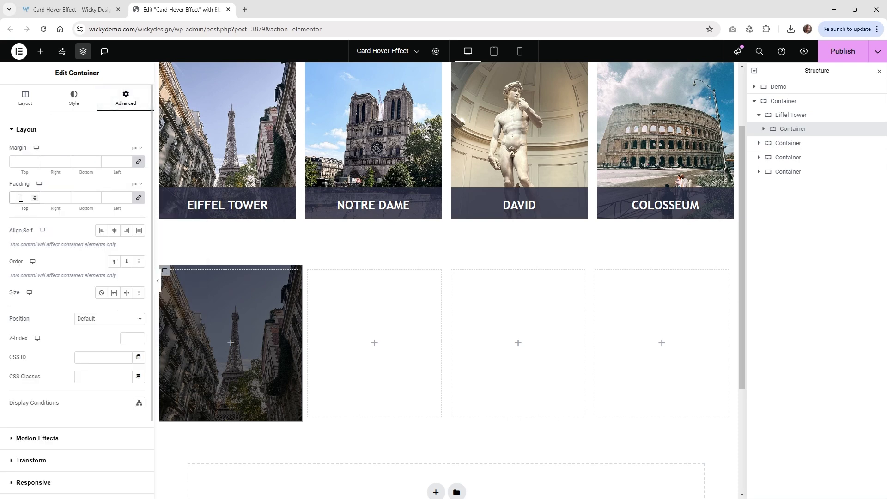
{"action": "left_click", "coordinate": [21, 198]}
{"action": "type", "text": "20"}
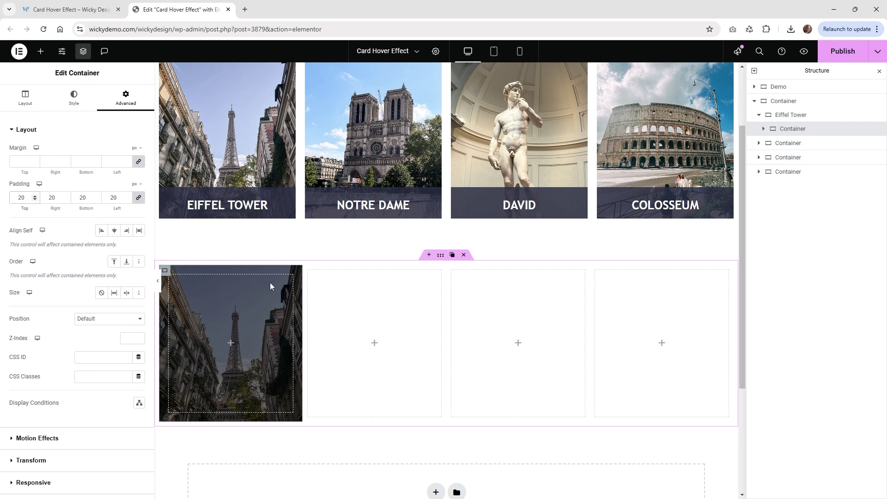
{"action": "left_click_drag", "start_coordinate": [270, 281], "coordinate": [262, 337]}
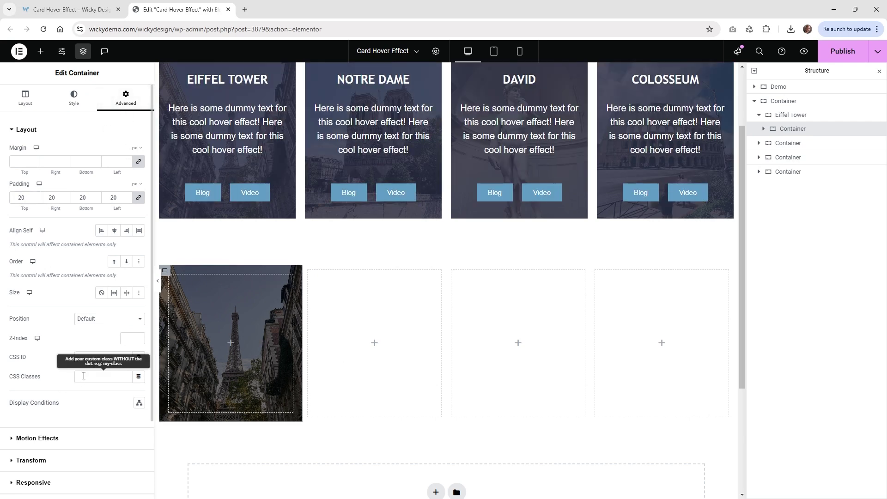
- Paste the pillar-hover class, then copy the Eiffel Tower heading into the inner container
{"action": "type", "text": "pillar-hover"}
{"action": "left_click", "coordinate": [40, 51]}
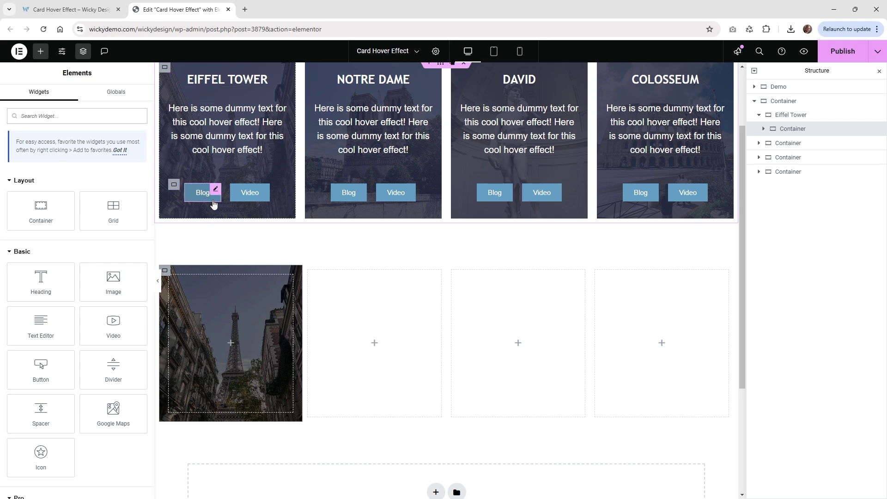
{"action": "right_click", "coordinate": [284, 81]}
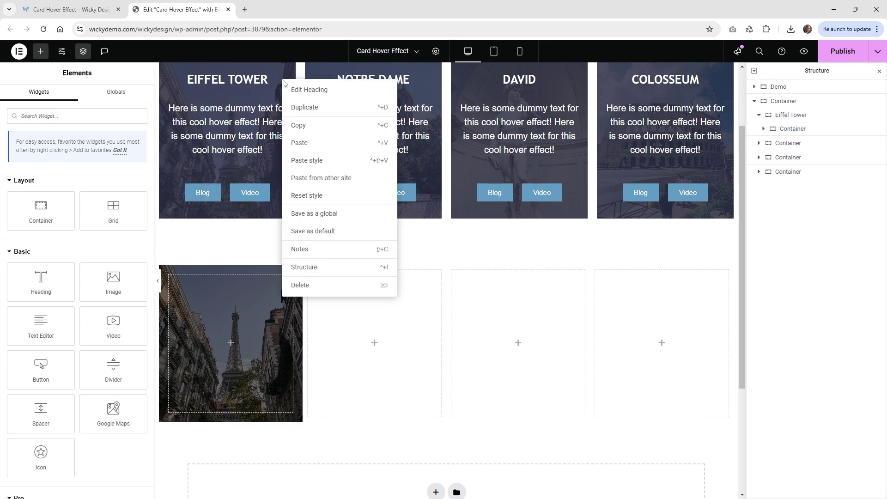
{"action": "left_click", "coordinate": [314, 123]}
{"action": "right_click", "coordinate": [209, 339]}
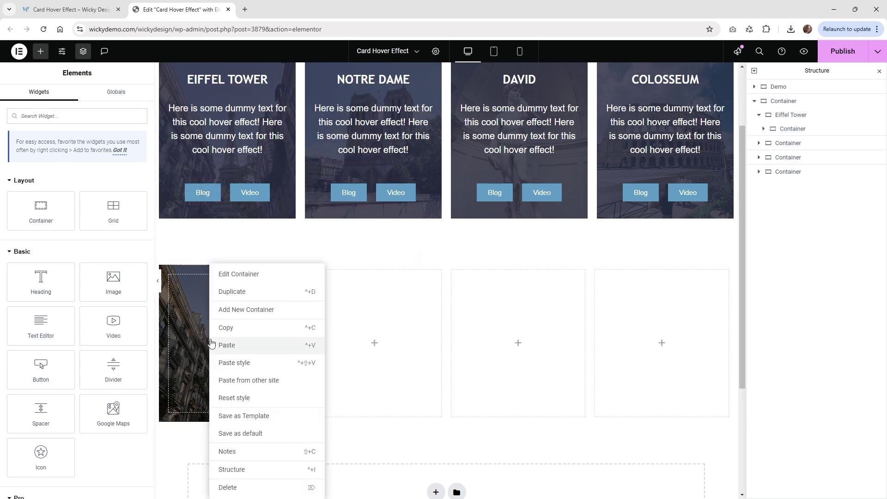
{"action": "left_click", "coordinate": [247, 345]}
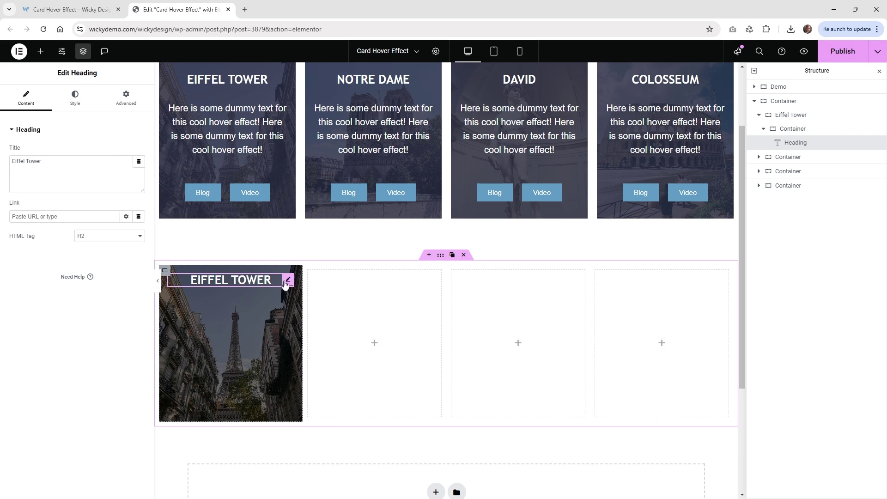
{"action": "left_click", "coordinate": [51, 161]}
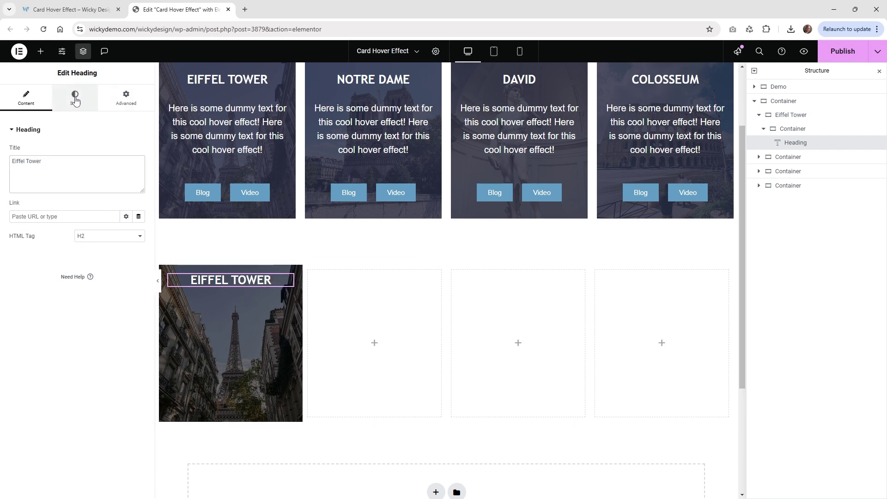
- Copy the original card's description text and paste it below the new heading
{"action": "right_click", "coordinate": [281, 110]}
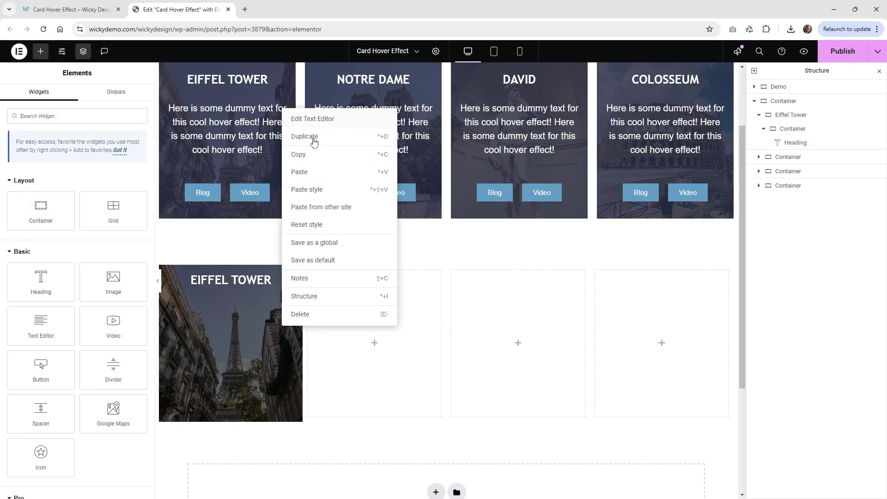
{"action": "left_click", "coordinate": [319, 156]}
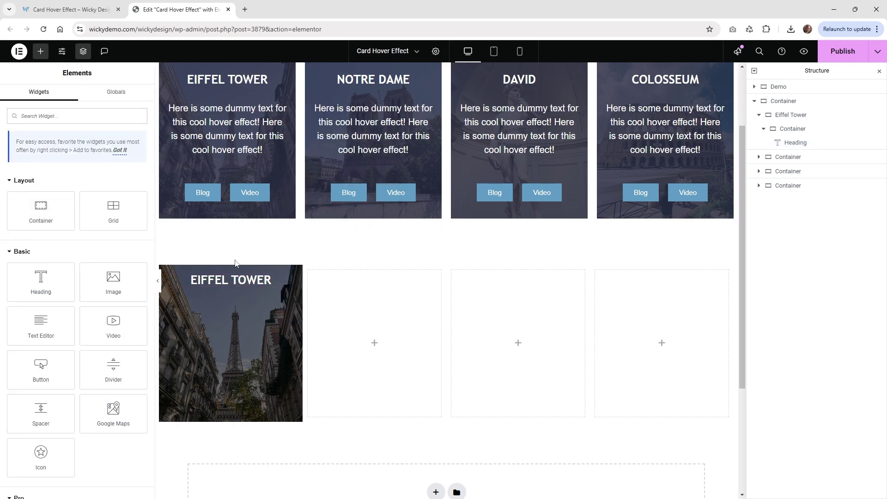
{"action": "right_click", "coordinate": [230, 285]}
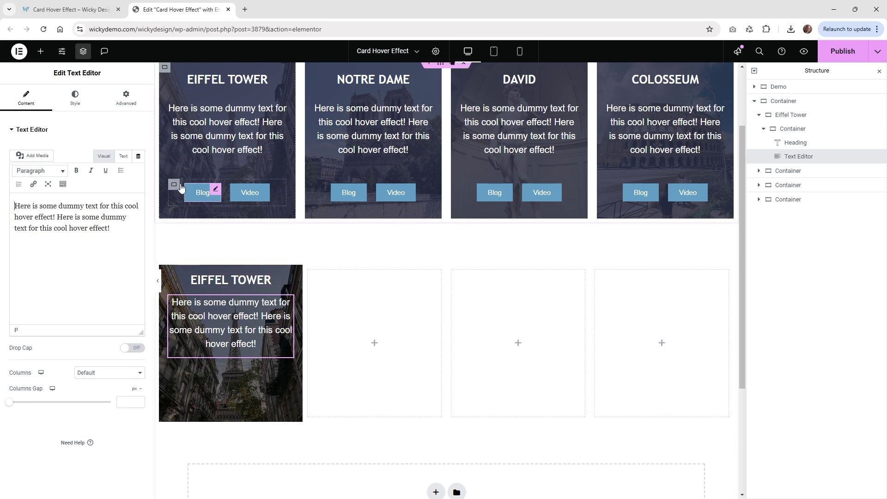
{"action": "left_click", "coordinate": [41, 52]}
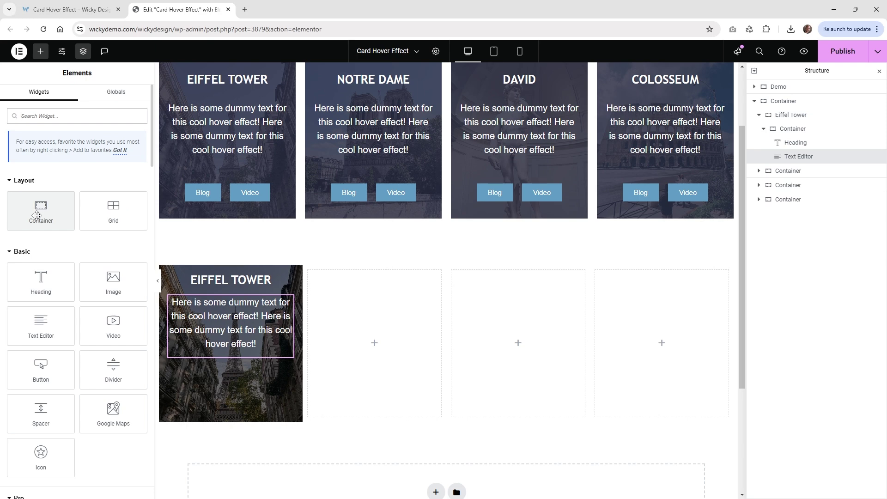
- Add an empty container under the text and rename the content container 'Hover Effect'
{"action": "left_click_drag", "start_coordinate": [37, 215], "coordinate": [235, 358]}
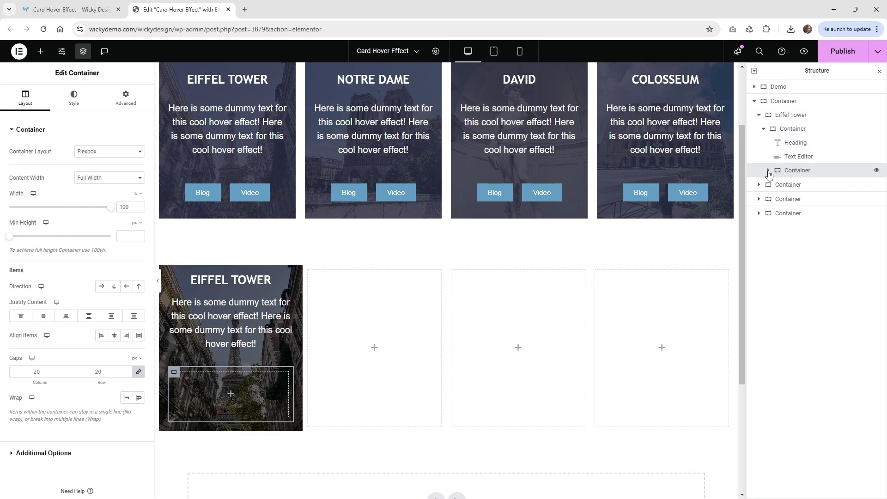
{"action": "left_click", "coordinate": [792, 133]}
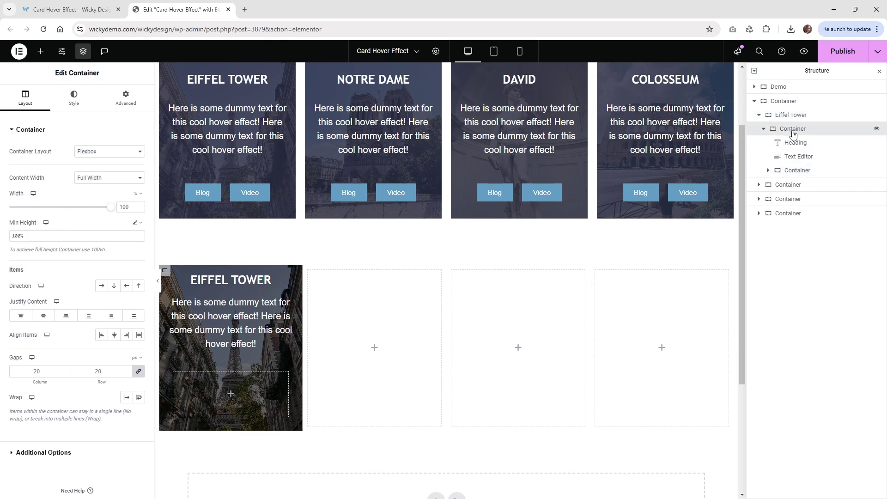
{"action": "double_click", "coordinate": [793, 132]}
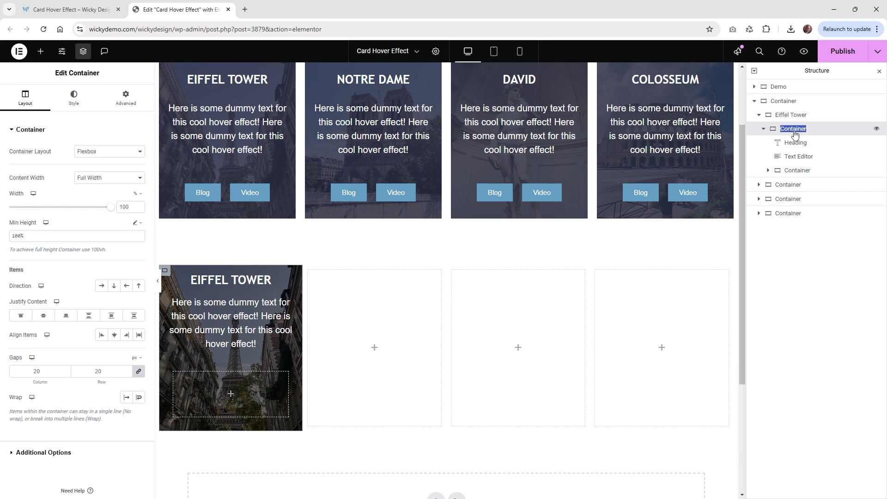
{"action": "type", "text": "Hover Effect"}
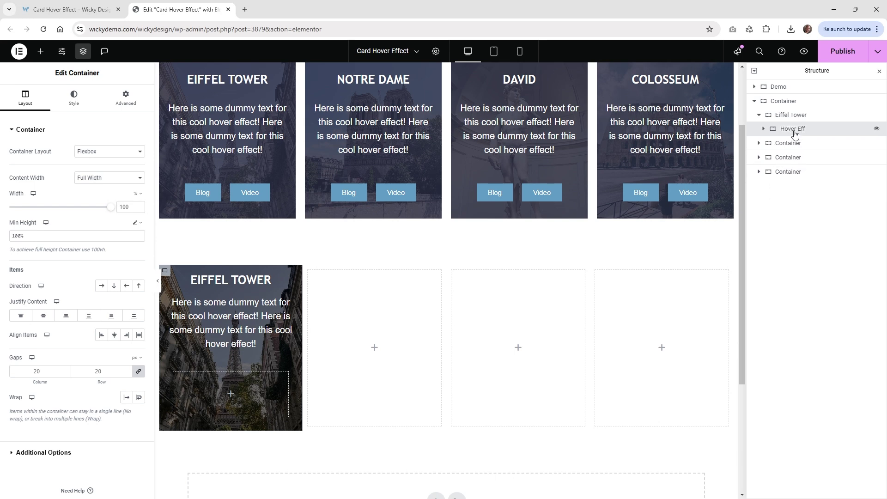
{"action": "left_click", "coordinate": [763, 129]}
{"action": "left_click", "coordinate": [781, 170]}
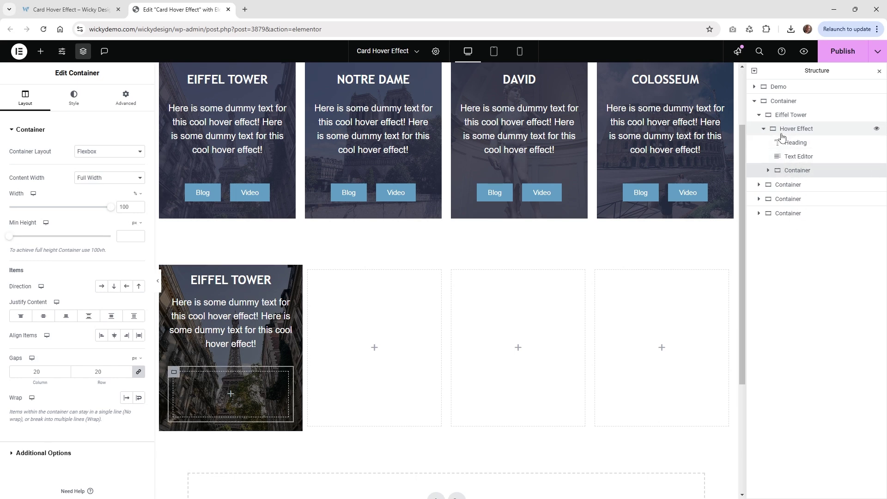
- Add a 'Blog' button to the inner container and duplicate it as 'Video'
{"action": "left_click", "coordinate": [40, 52]}
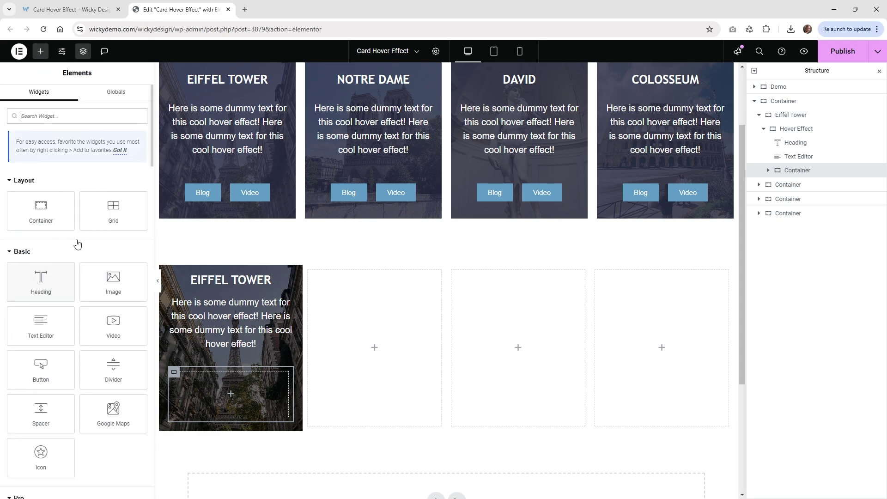
{"action": "left_click_drag", "start_coordinate": [41, 366], "coordinate": [235, 389]}
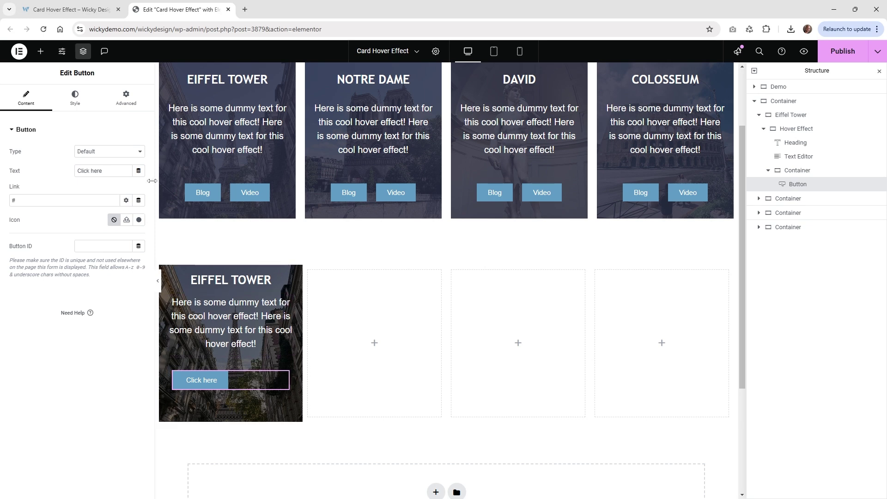
{"action": "triple_click", "coordinate": [113, 170]}
{"action": "type", "text": "Blog"}
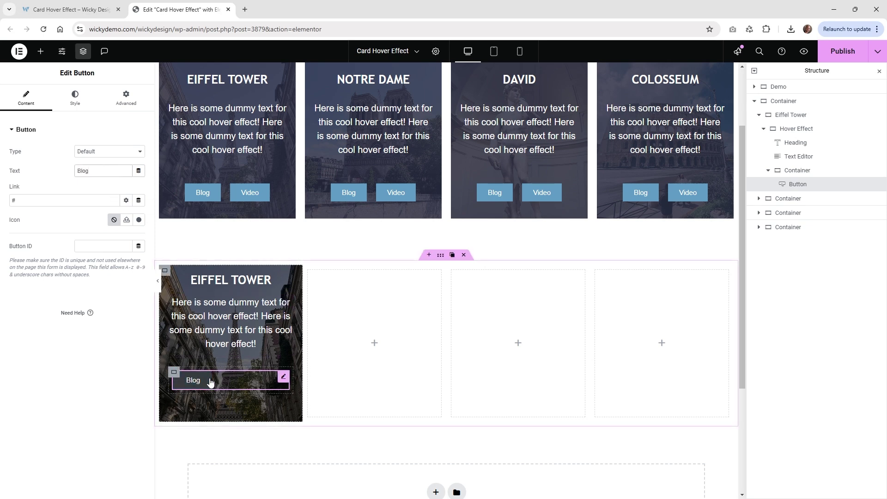
{"action": "left_click", "coordinate": [272, 378]}
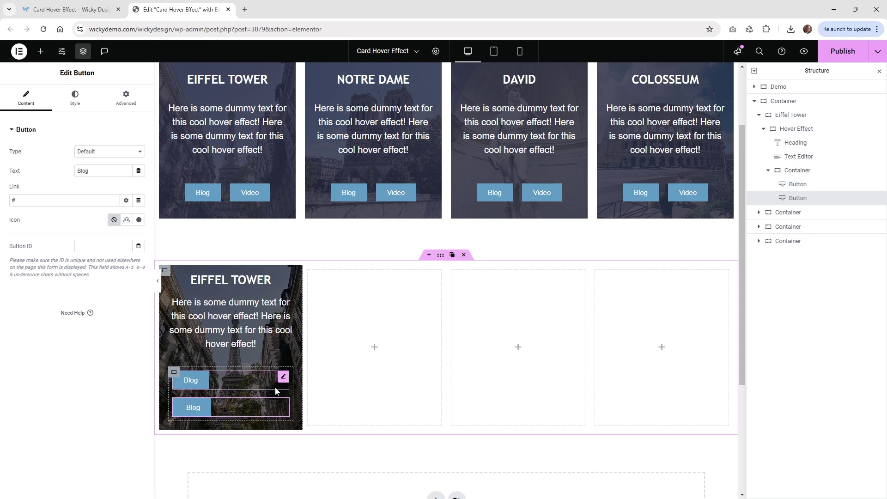
{"action": "left_click", "coordinate": [103, 167]}
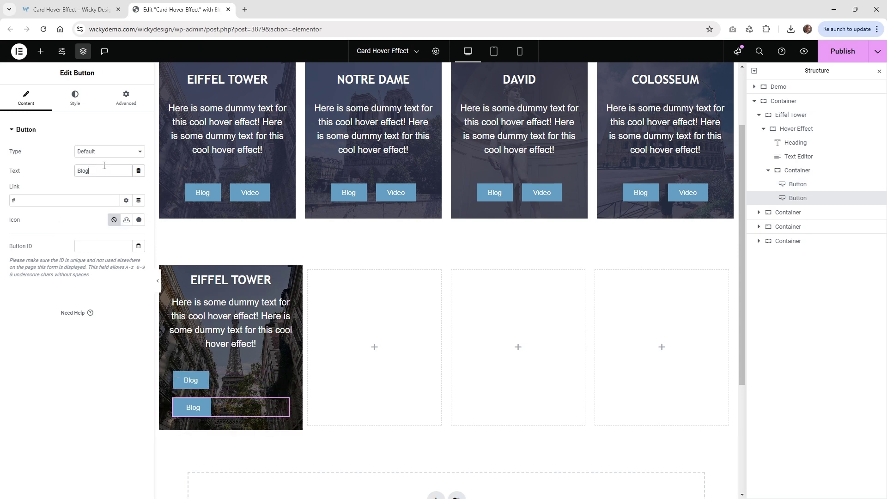
{"action": "type", "text": "Video"}
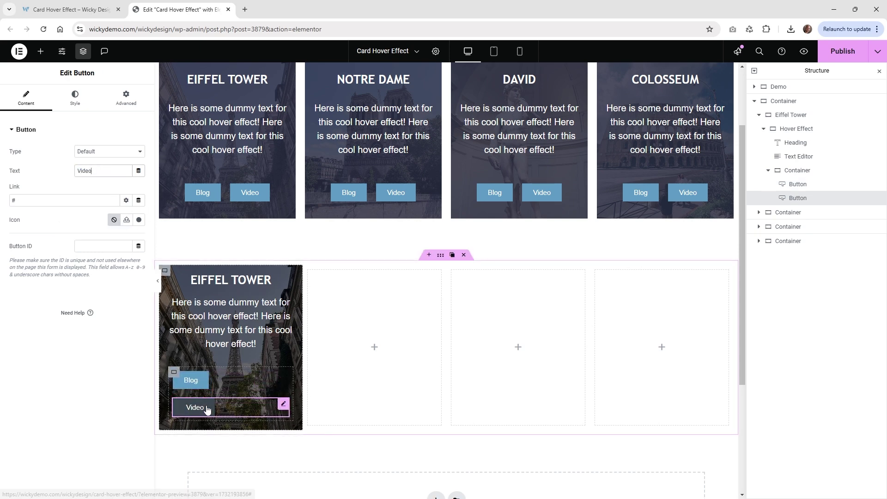
{"action": "left_click", "coordinate": [174, 372]}
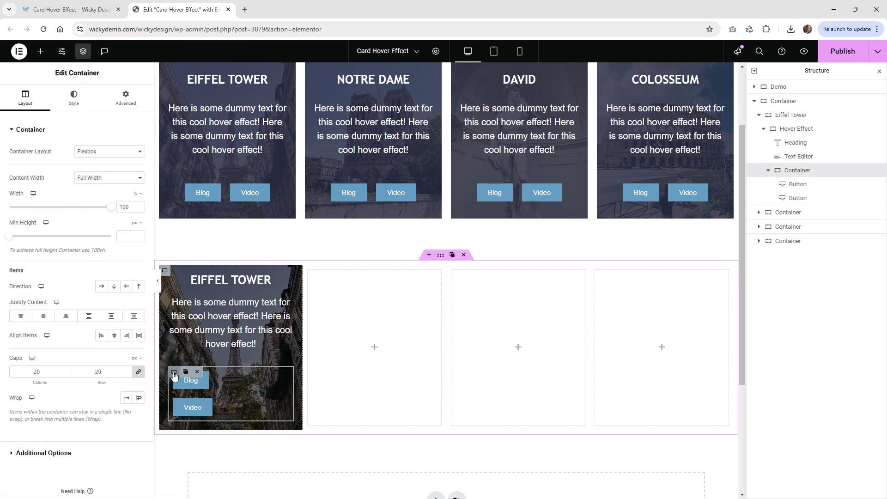
- Set the button container's Direction to Row - horizontal and Justify Content to Center
{"action": "left_click", "coordinate": [101, 287]}
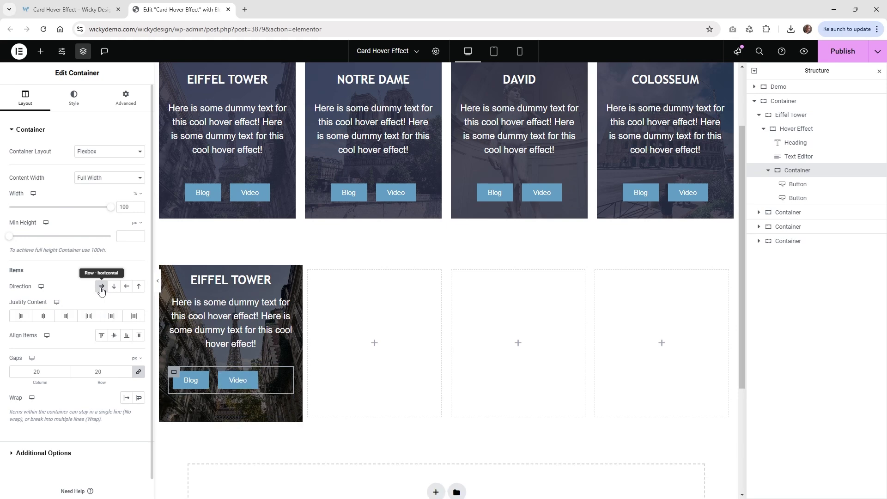
{"action": "left_click", "coordinate": [46, 317]}
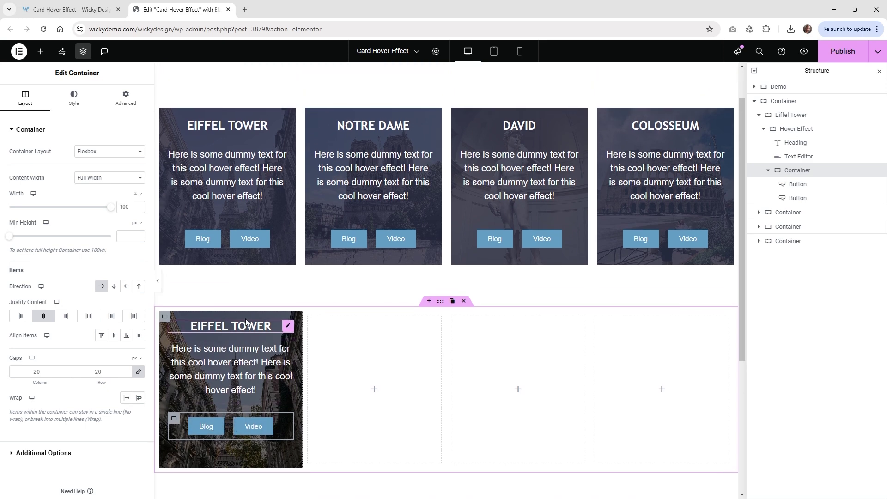
{"action": "scroll", "coordinate": [225, 130], "scroll_direction": "up", "scroll_amount": 1}
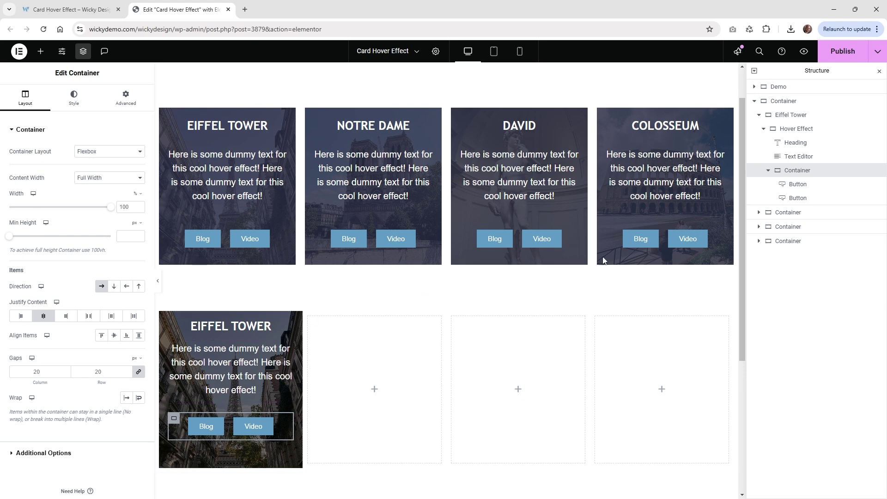
- Set the Hover Effect container to Column - vertical, trying Justify Content options before settling on Space Around
{"action": "left_click", "coordinate": [804, 134]}
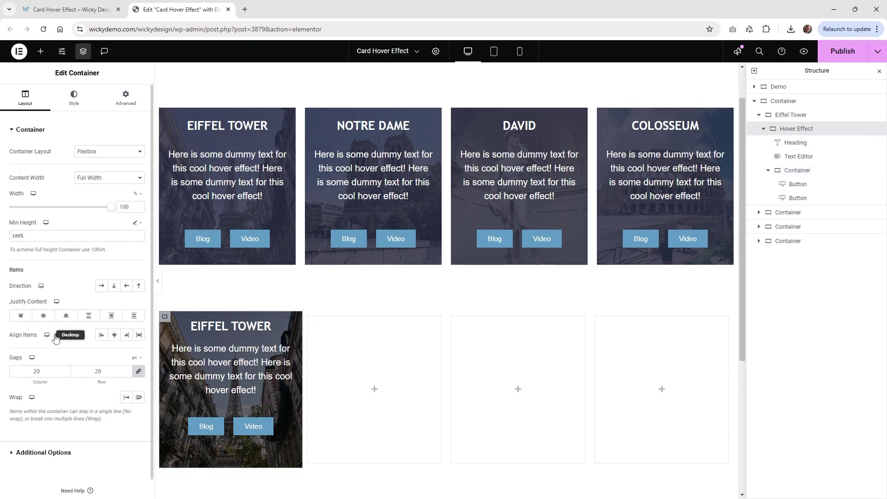
{"action": "left_click", "coordinate": [115, 288]}
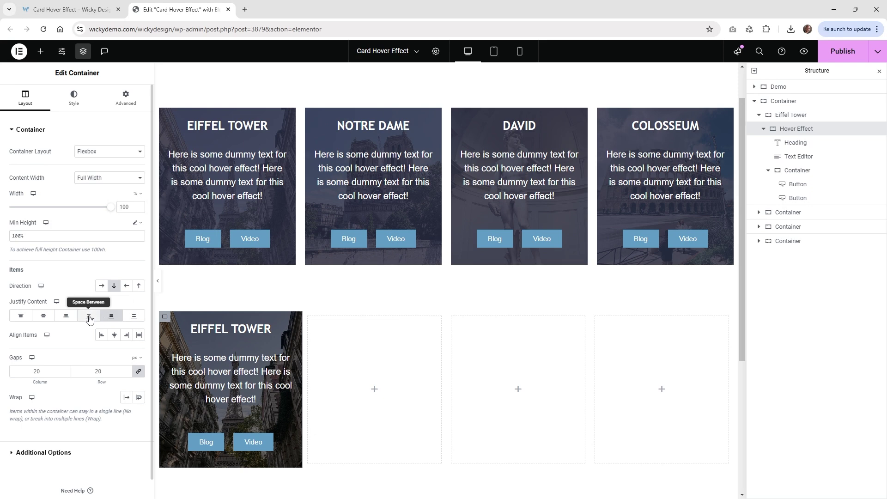
{"action": "left_click", "coordinate": [89, 315]}
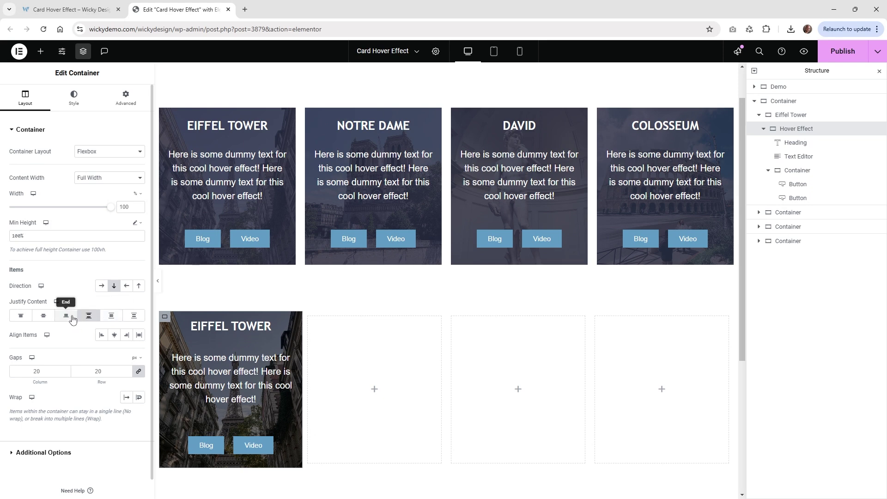
{"action": "left_click", "coordinate": [72, 316]}
{"action": "left_click", "coordinate": [44, 316]}
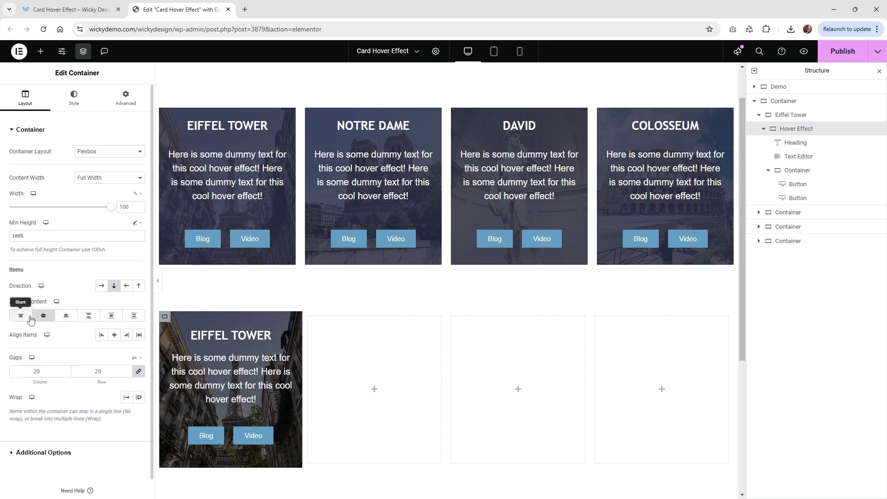
{"action": "left_click", "coordinate": [30, 318]}
{"action": "left_click", "coordinate": [133, 318]}
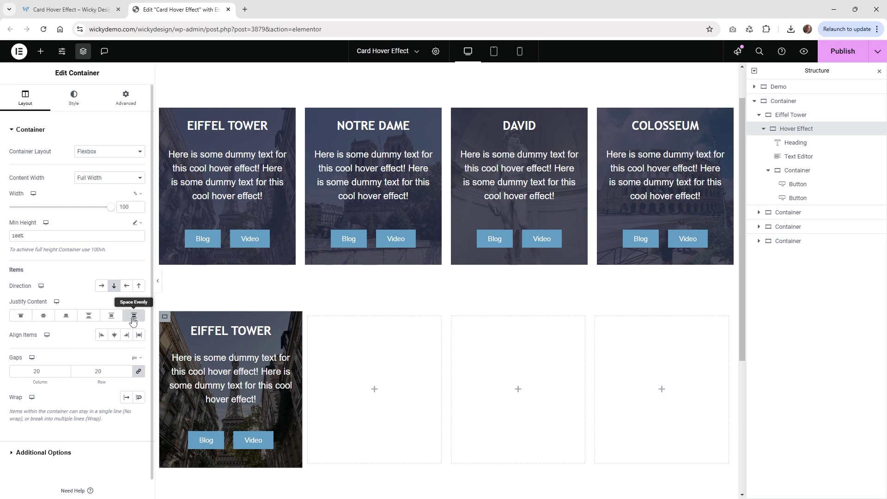
{"action": "left_click", "coordinate": [89, 316]}
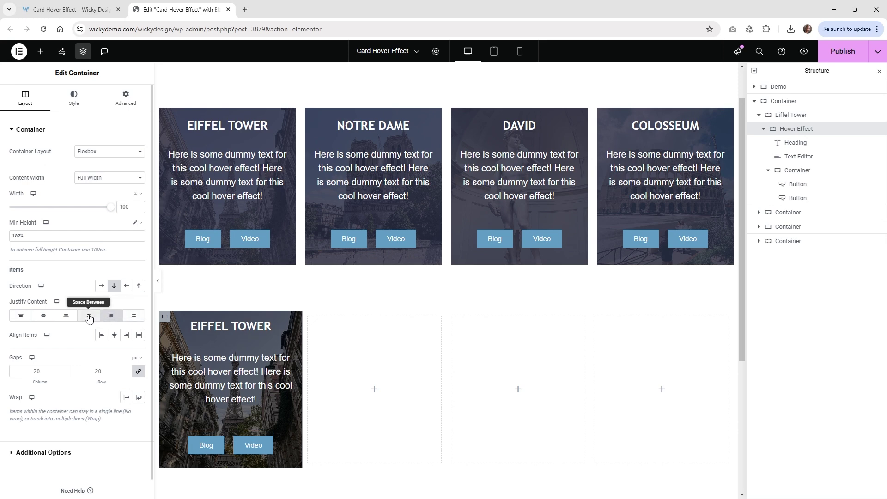
{"action": "left_click", "coordinate": [116, 318]}
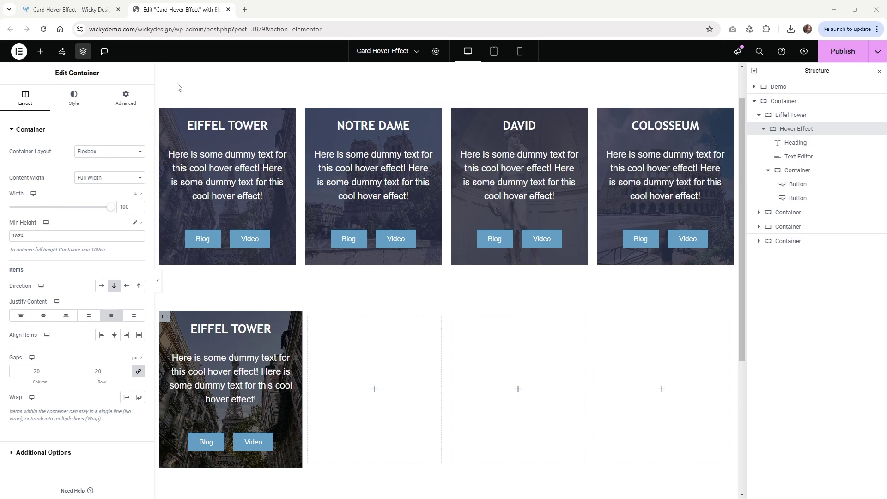
- Open Page Settings and its Advanced tab to reach the empty Custom CSS field
{"action": "left_click", "coordinate": [436, 55]}
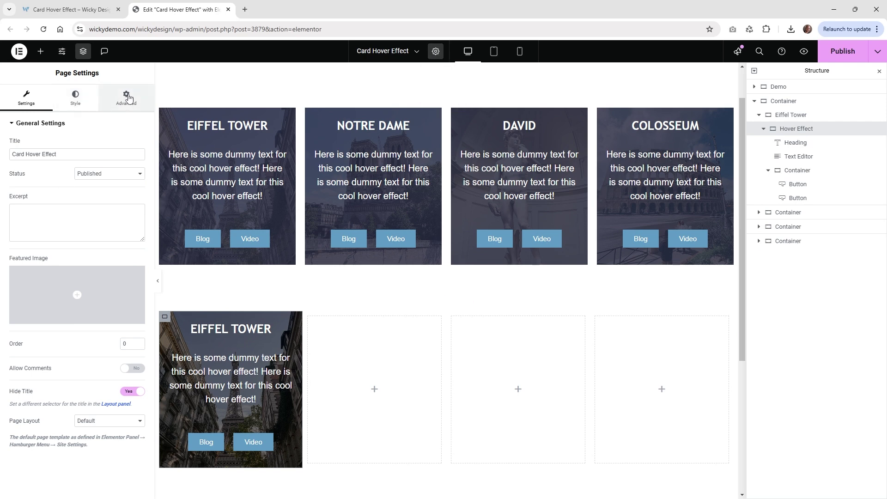
{"action": "left_click", "coordinate": [129, 98]}
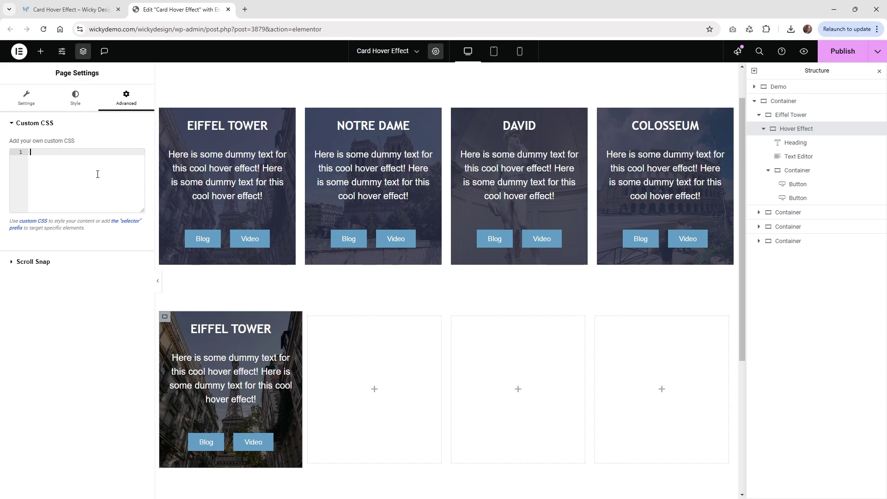
{"action": "type", "text": "/* Initial State */ .pillar-hover {     transform: translateY(80%);     transition: transform 1.2s ease; }  /* Hover State */ .pillar:hover .pillar-hover {     transform: translateY(0%); }"}
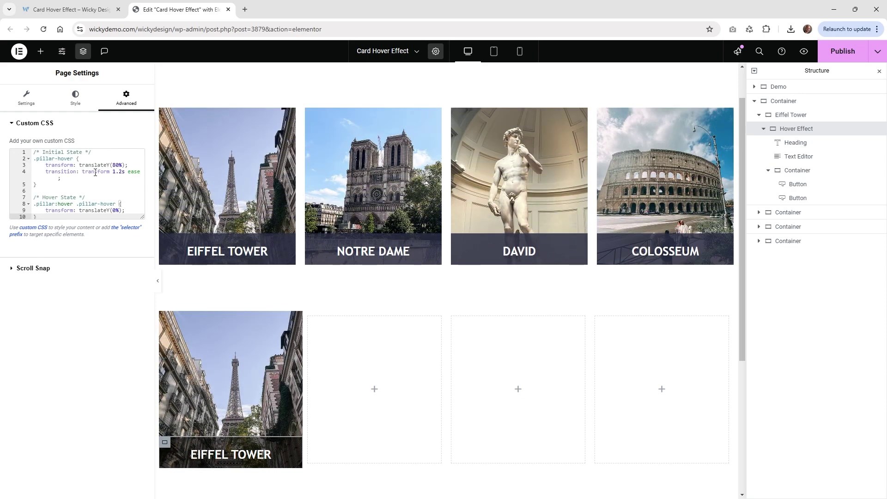
{"action": "key", "text": "ctrl+plus"}
{"action": "key", "text": "ctrl+plus"}
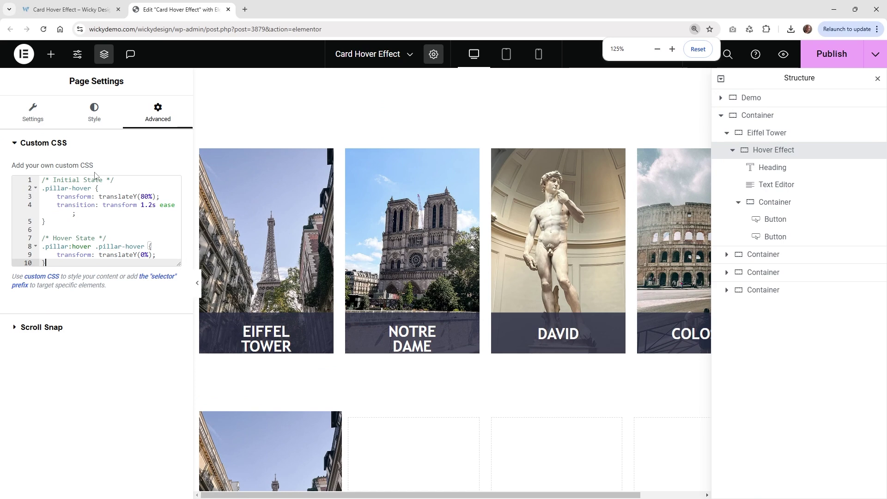
{"action": "left_click_drag", "start_coordinate": [179, 260], "coordinate": [179, 318]}
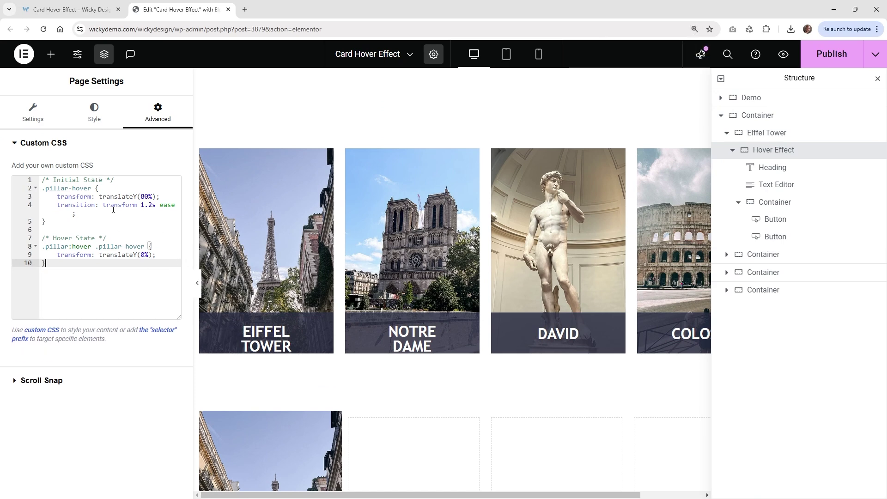
{"action": "left_click", "coordinate": [100, 198]}
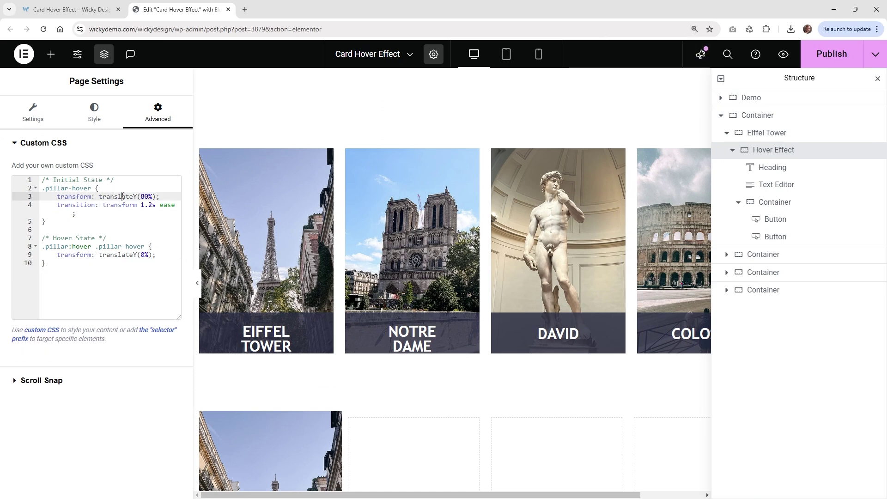
{"action": "key", "text": "ctrl+0"}
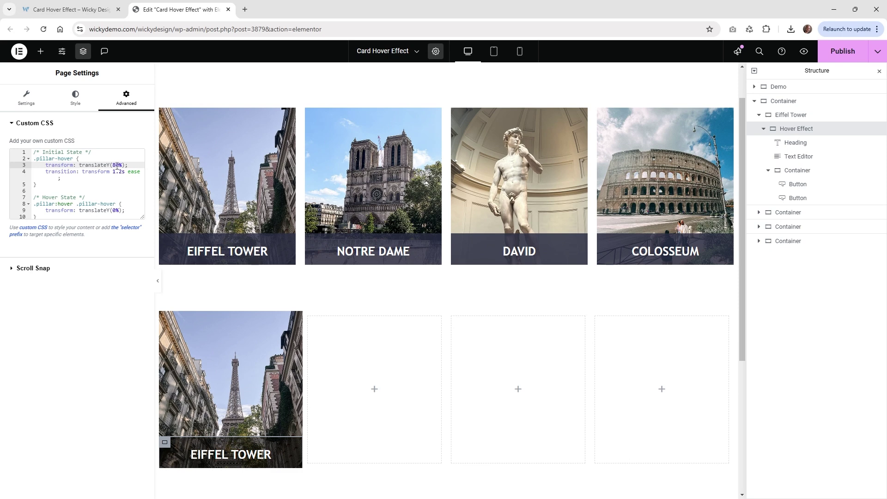
{"action": "mouse_move", "coordinate": [162, 234]}
{"action": "key", "text": "BackSpace"}
{"action": "type", "text": "5"}
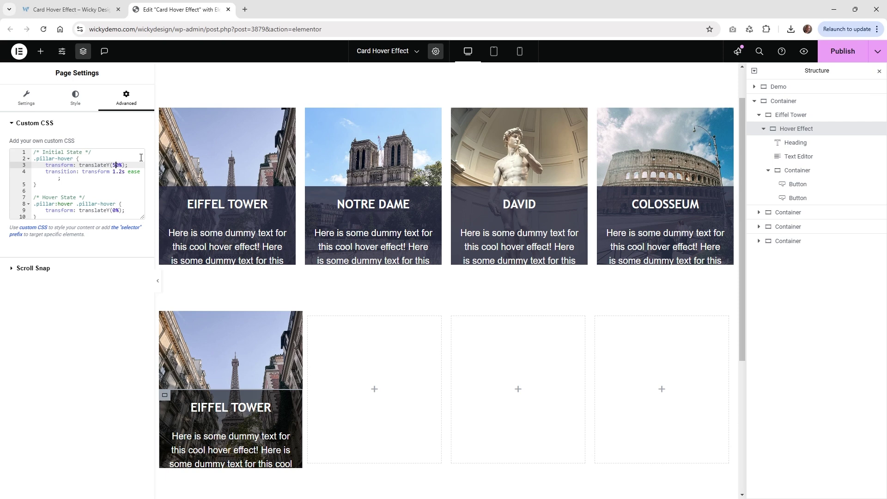
{"action": "key", "text": "BackSpace"}
{"action": "type", "text": "2"}
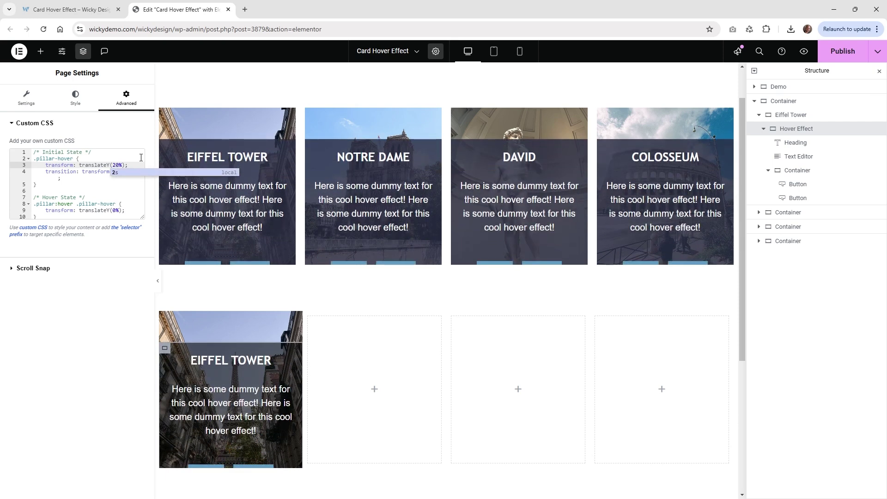
{"action": "key", "text": "BackSpace"}
{"action": "type", "text": "8"}
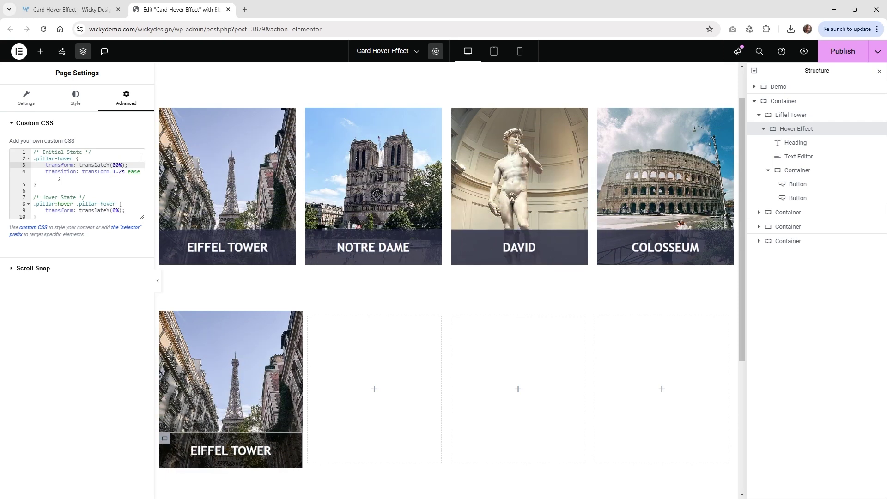
{"action": "mouse_move", "coordinate": [223, 257]}
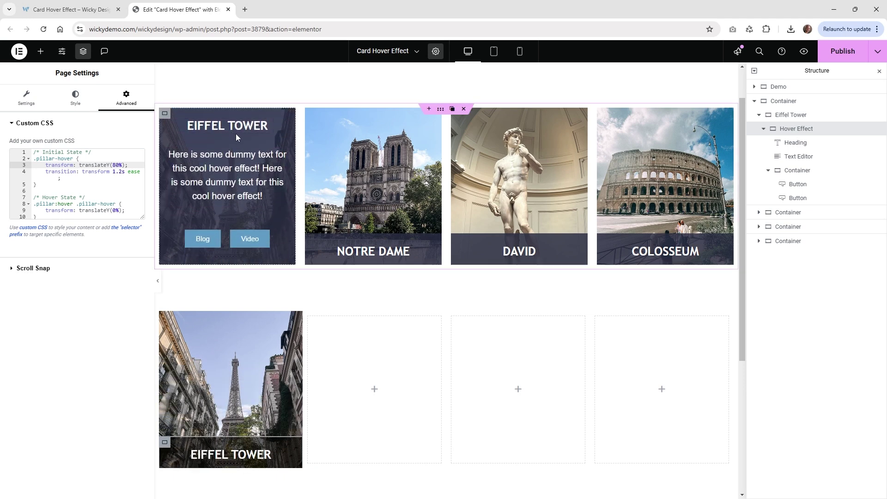
{"action": "left_click", "coordinate": [116, 172]}
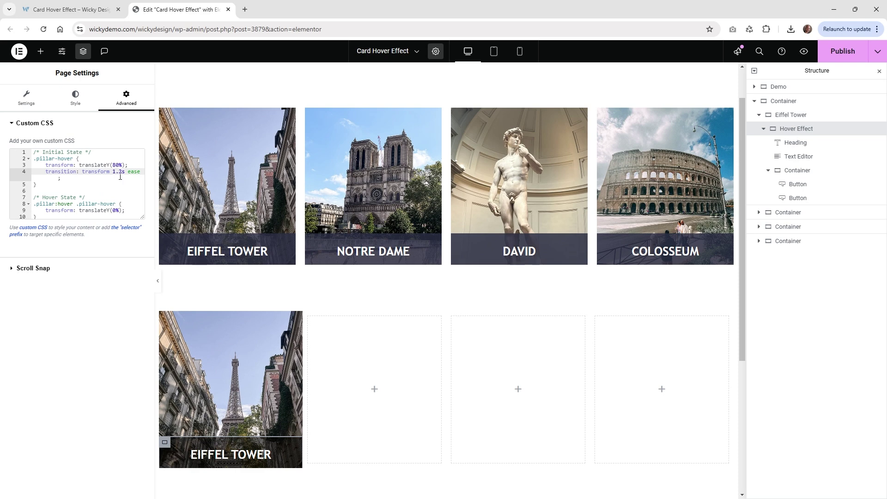
{"action": "mouse_move", "coordinate": [168, 186]}
{"action": "key", "text": "BackSpace"}
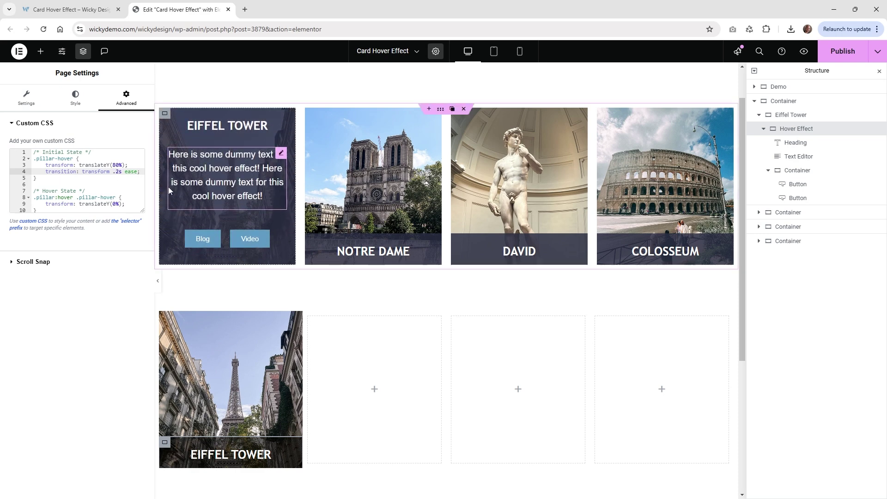
{"action": "type", "text": "8"}
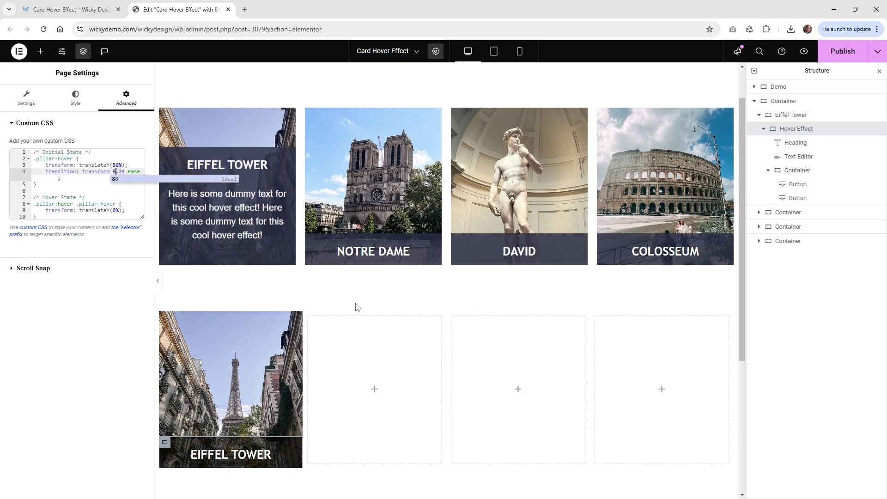
{"action": "mouse_move", "coordinate": [341, 219]}
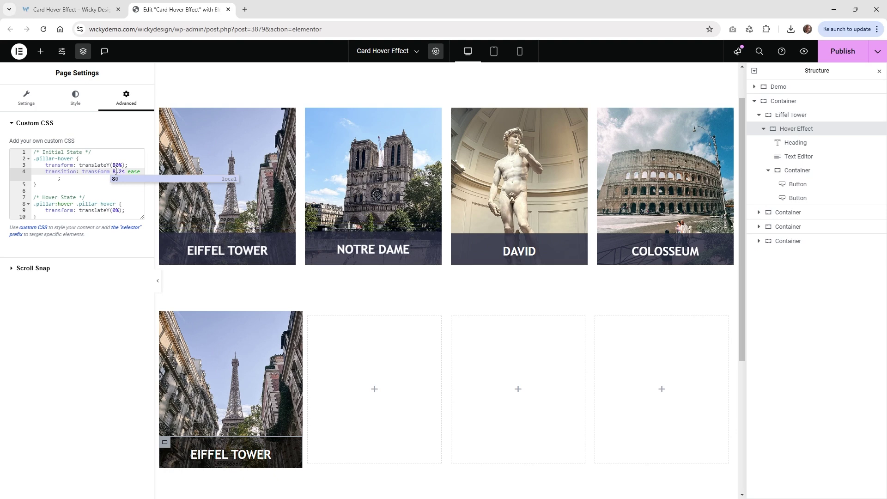
{"action": "key", "text": "Escape"}
{"action": "key", "text": "BackSpace"}
{"action": "type", "text": "1"}
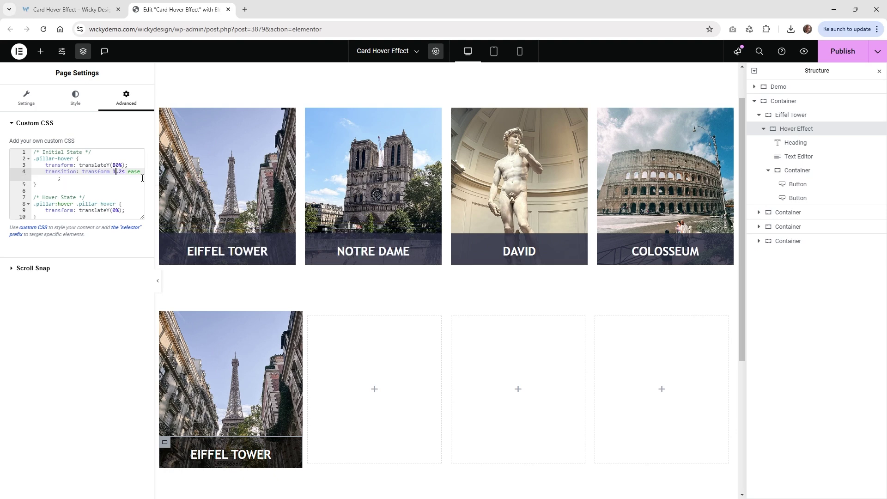
{"action": "mouse_move", "coordinate": [545, 217]}
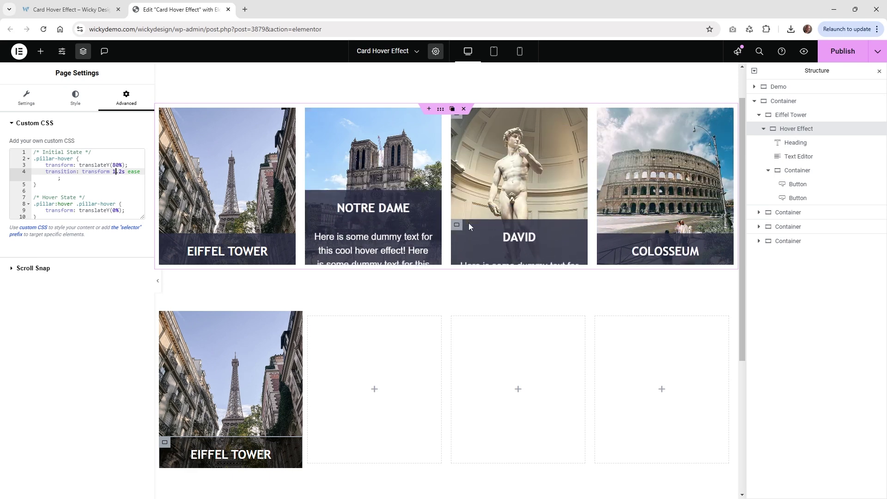
{"action": "left_click", "coordinate": [130, 171]}
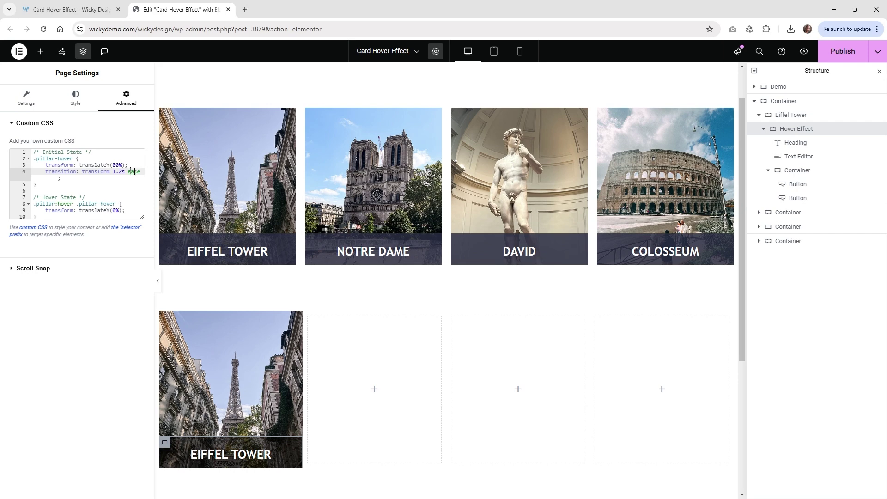
{"action": "mouse_move", "coordinate": [294, 258]}
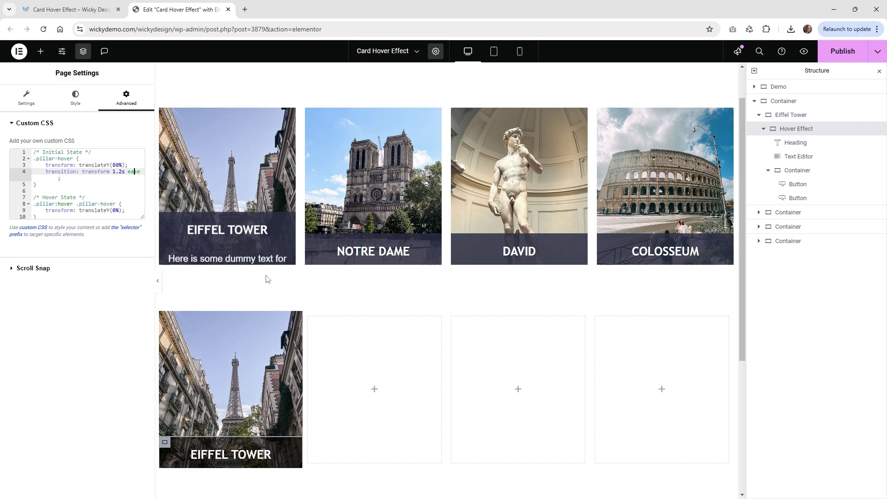
{"action": "left_click", "coordinate": [86, 210]}
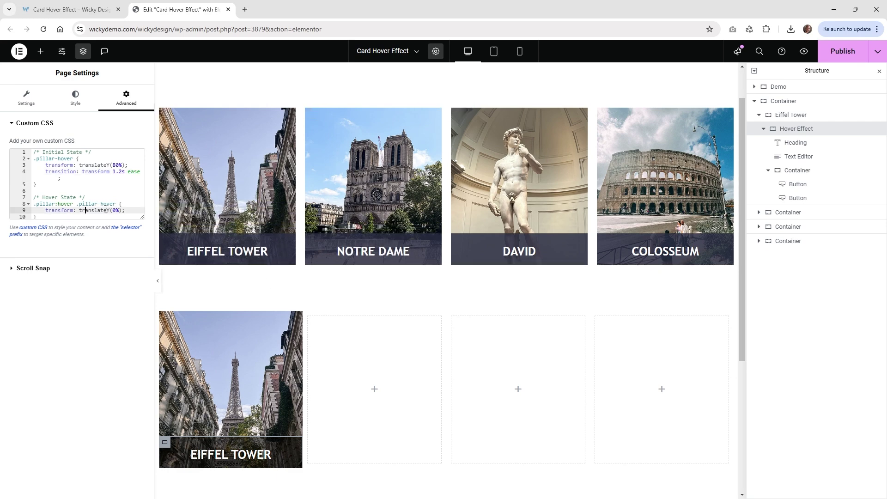
{"action": "left_click_drag", "start_coordinate": [84, 208], "coordinate": [46, 210]}
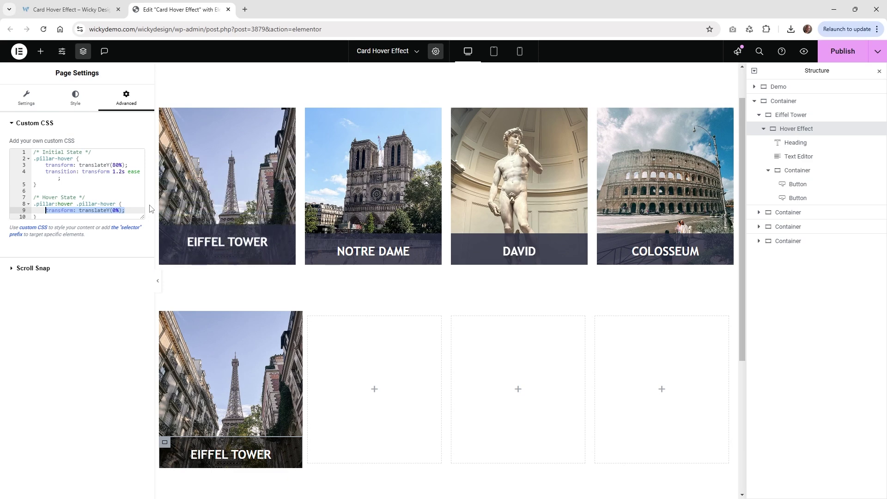
{"action": "left_click", "coordinate": [116, 165]}
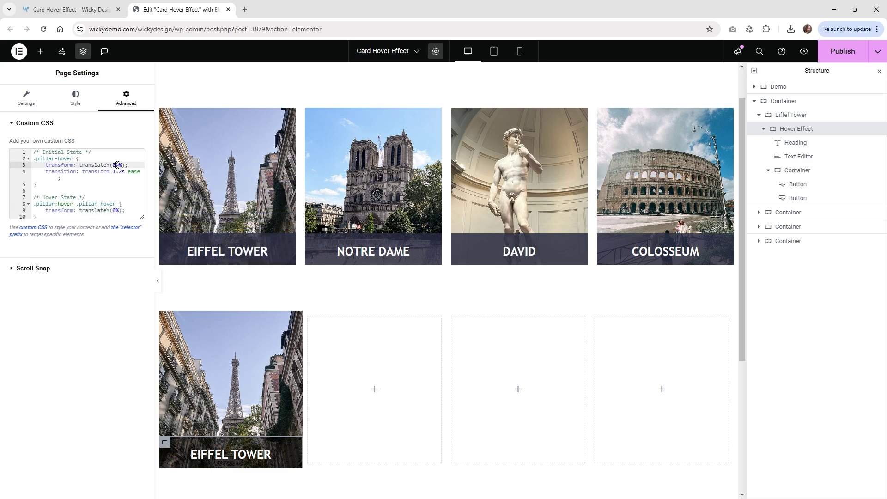
{"action": "left_click", "coordinate": [118, 205]}
{"action": "mouse_move", "coordinate": [211, 235]}
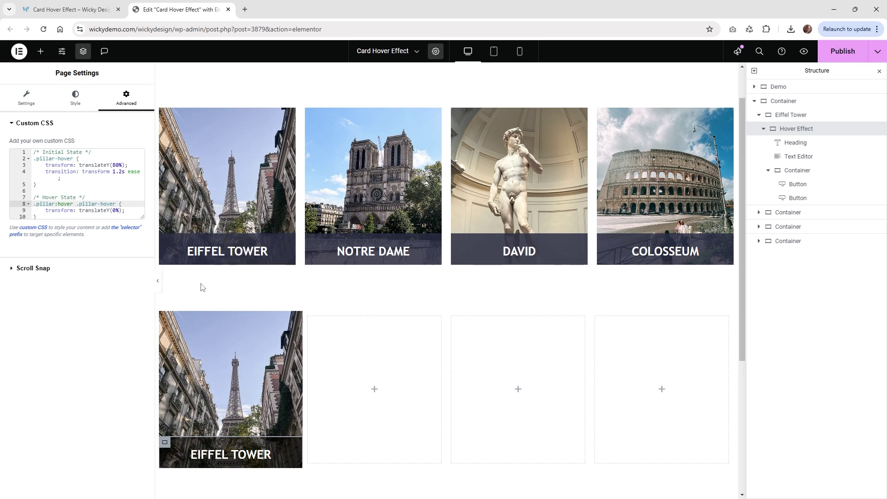
{"action": "left_click", "coordinate": [113, 164]}
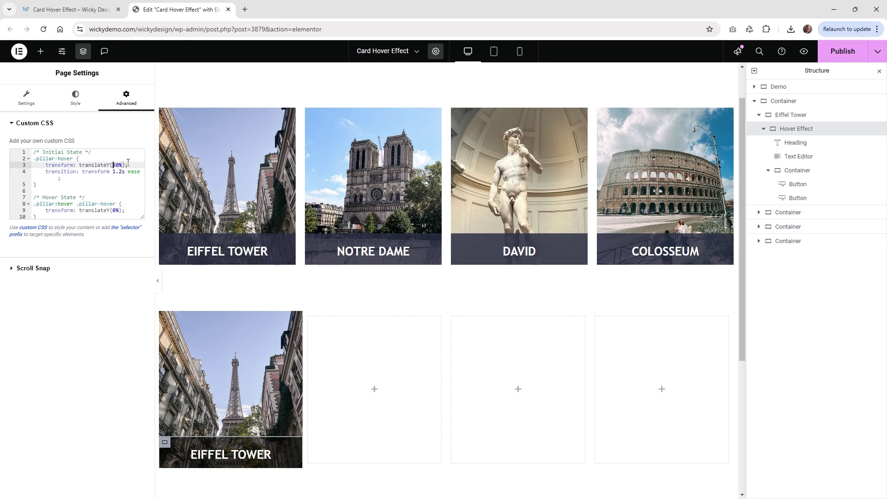
{"action": "type", "text": "-"}
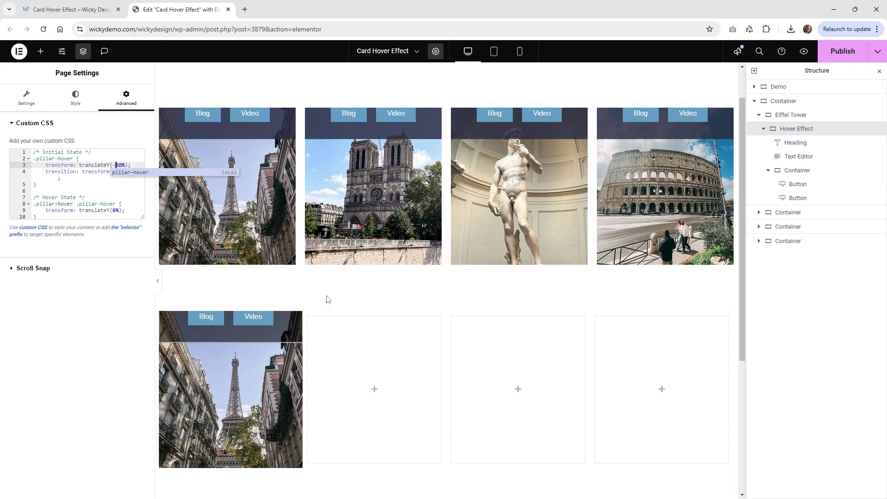
{"action": "mouse_move", "coordinate": [298, 357]}
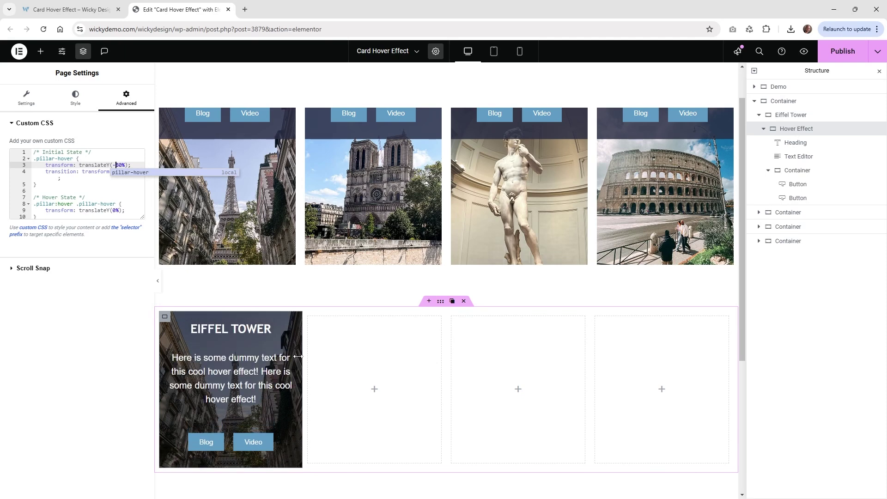
{"action": "mouse_move", "coordinate": [276, 246]}
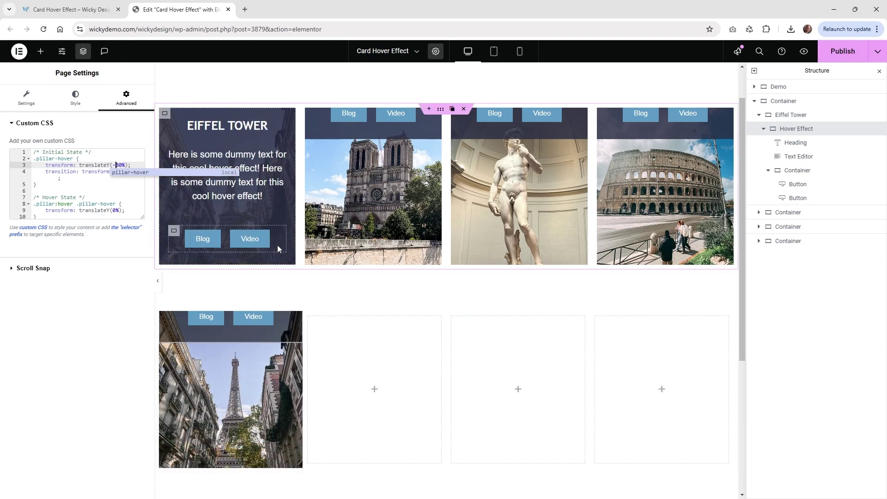
{"action": "mouse_move", "coordinate": [619, 183]}
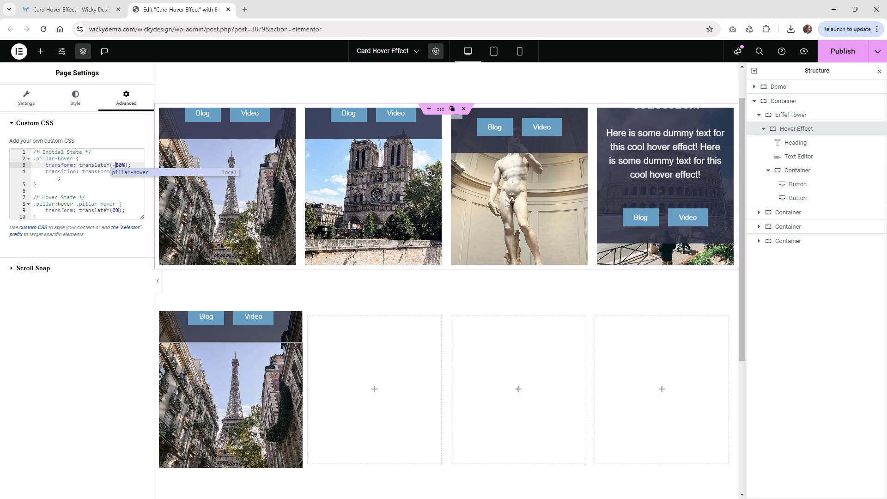
{"action": "mouse_move", "coordinate": [257, 226]}
{"action": "key", "text": "Left"}
{"action": "key", "text": "Left"}
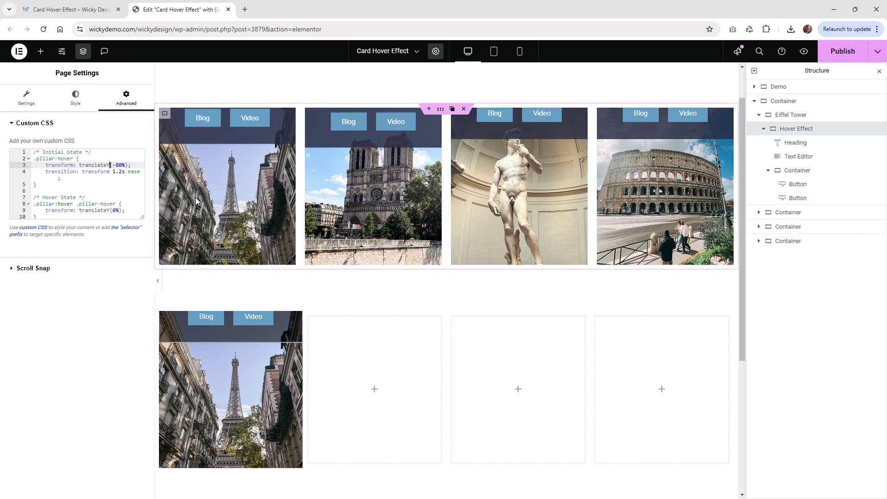
{"action": "double_click", "coordinate": [120, 165]}
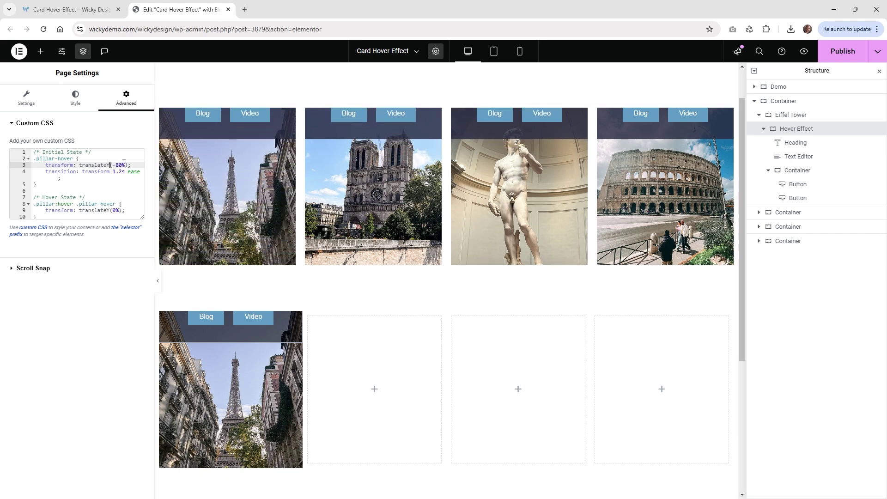
{"action": "left_click", "coordinate": [110, 165]}
{"action": "key", "text": "BackSpace"}
{"action": "type", "text": "X"}
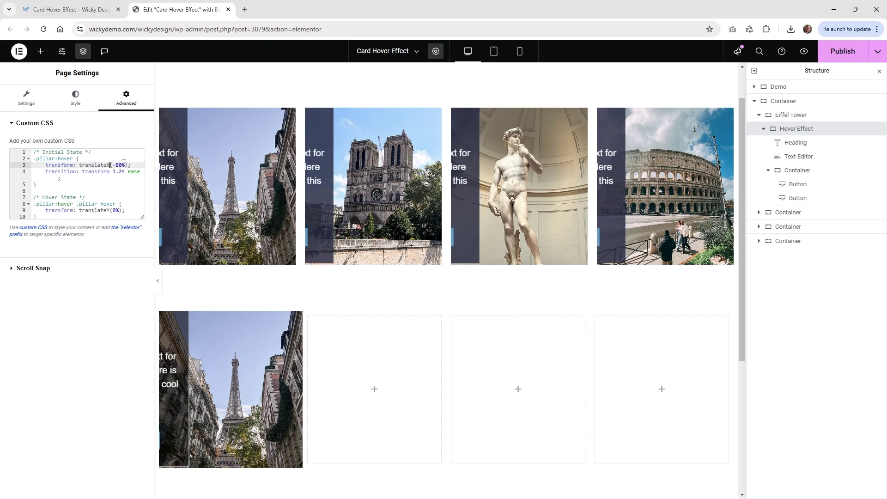
{"action": "left_click", "coordinate": [109, 210]}
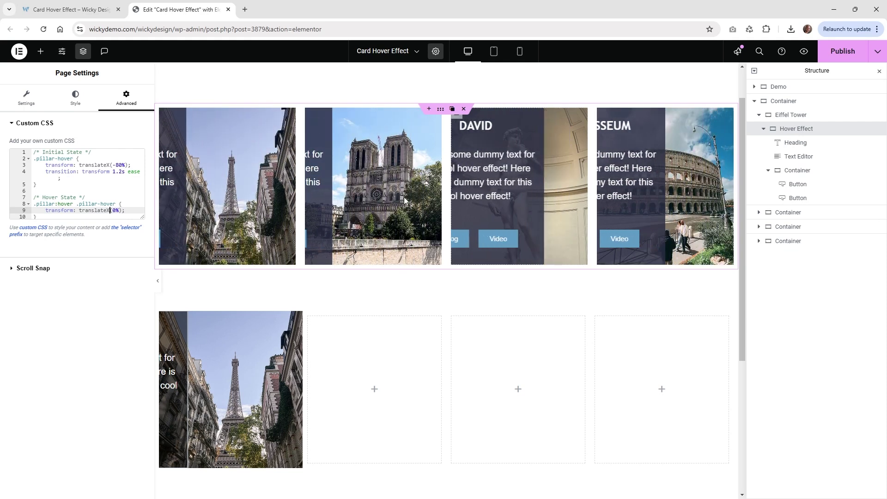
{"action": "left_click", "coordinate": [116, 166]}
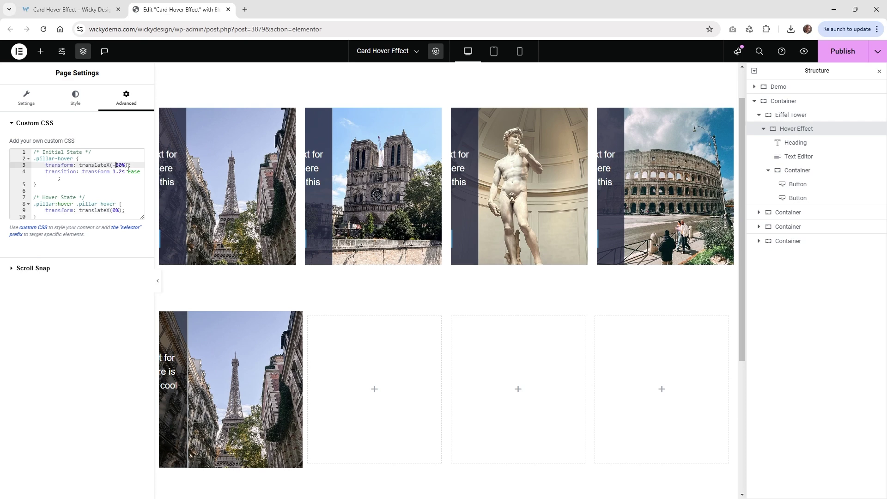
{"action": "key", "text": "BackSpace"}
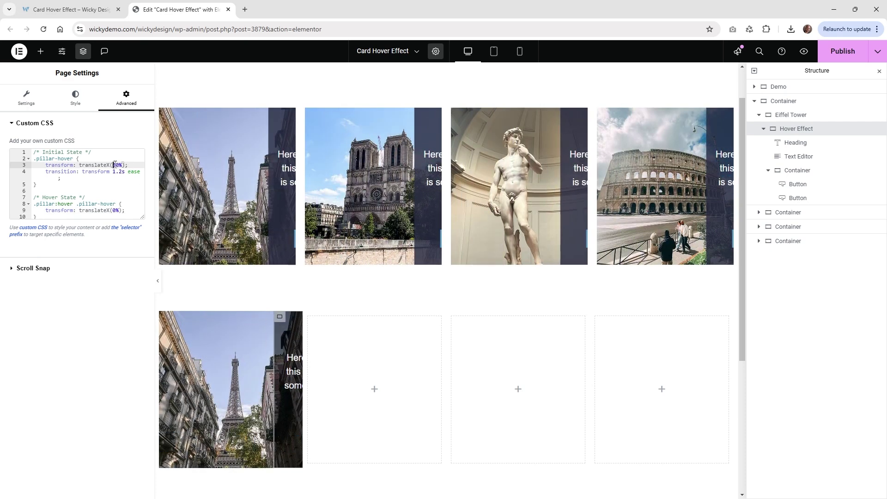
{"action": "left_click", "coordinate": [114, 211]}
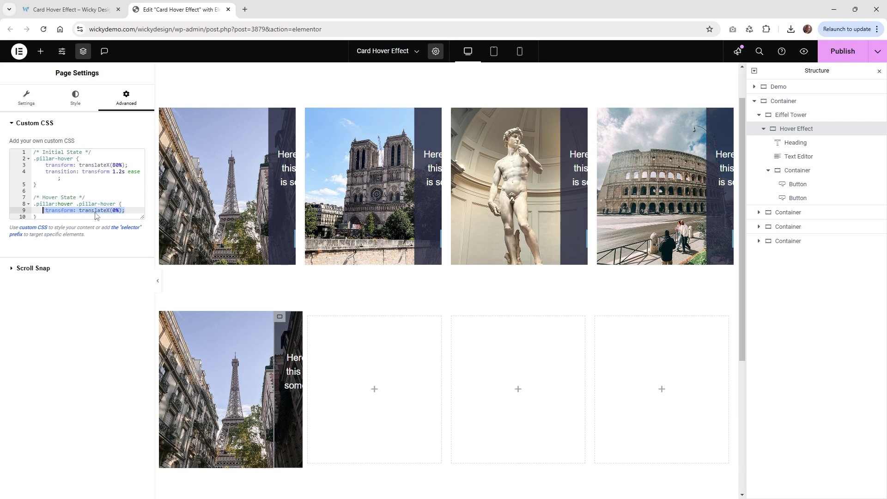
{"action": "left_click_drag", "start_coordinate": [95, 206], "coordinate": [46, 212]}
{"action": "left_click", "coordinate": [76, 205]}
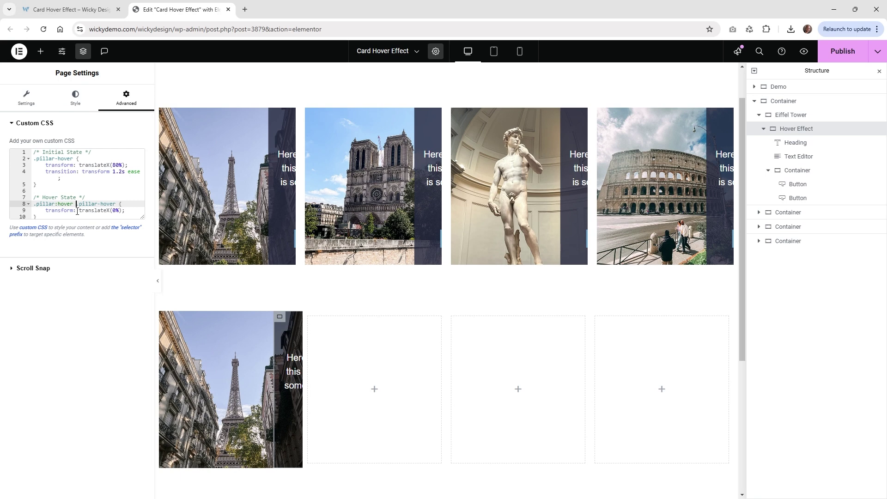
{"action": "left_click", "coordinate": [114, 165]}
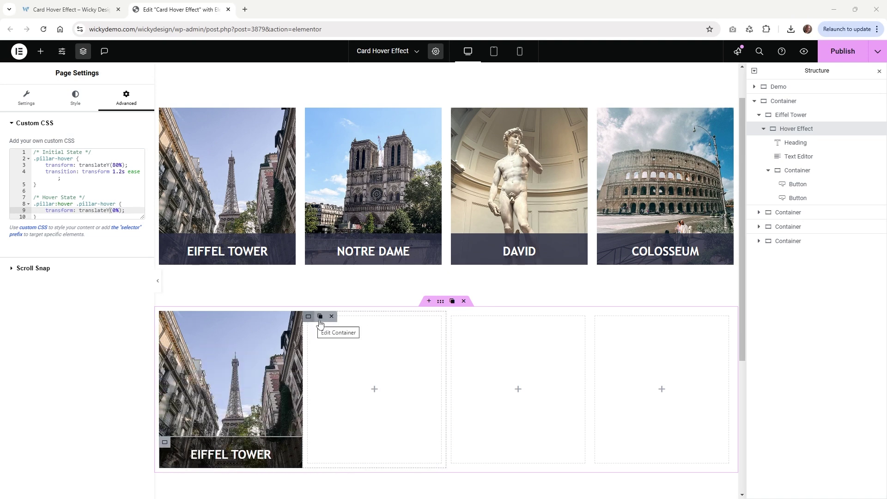
- Delete the three empty containers from the lower row via Navigator
{"action": "left_click", "coordinate": [763, 128]}
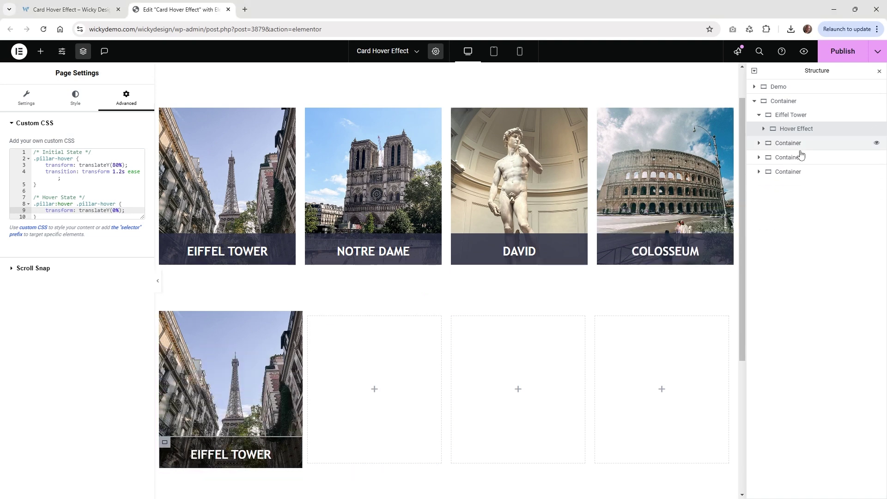
{"action": "left_click", "coordinate": [798, 144]}
{"action": "left_click", "coordinate": [799, 157], "text": "ctrl"}
{"action": "left_click", "coordinate": [802, 173], "text": "ctrl"}
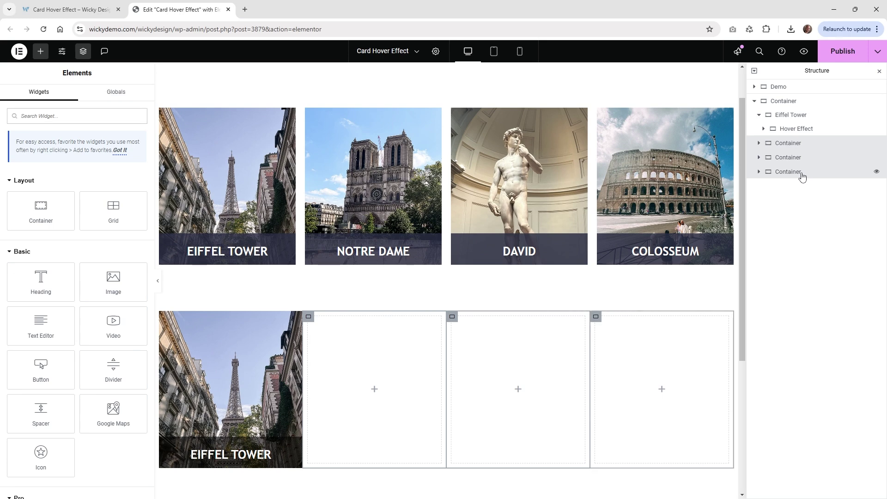
{"action": "right_click", "coordinate": [802, 176]}
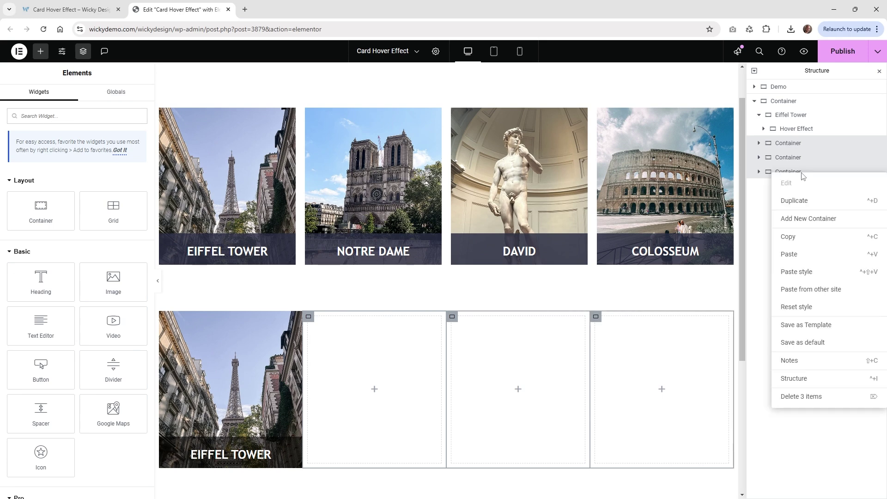
{"action": "left_click", "coordinate": [821, 404]}
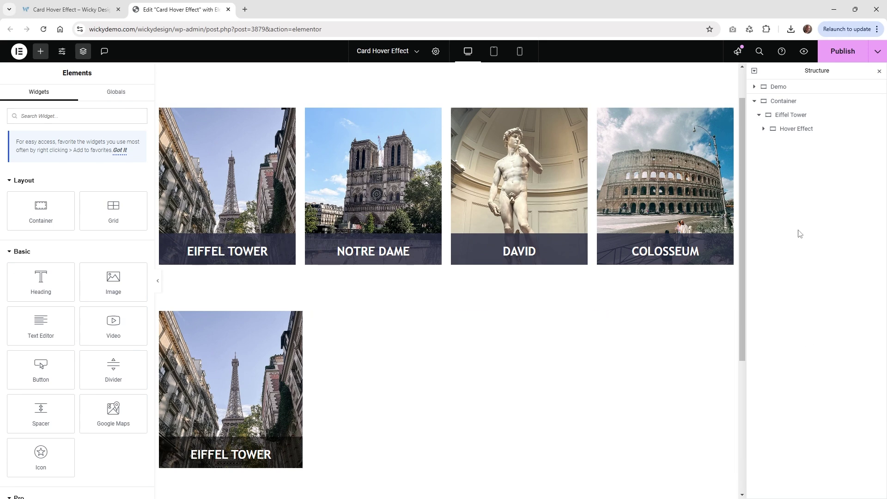
- Duplicate the Eiffel Tower card three times, then preview the four-card row without panels
{"action": "left_click", "coordinate": [760, 117]}
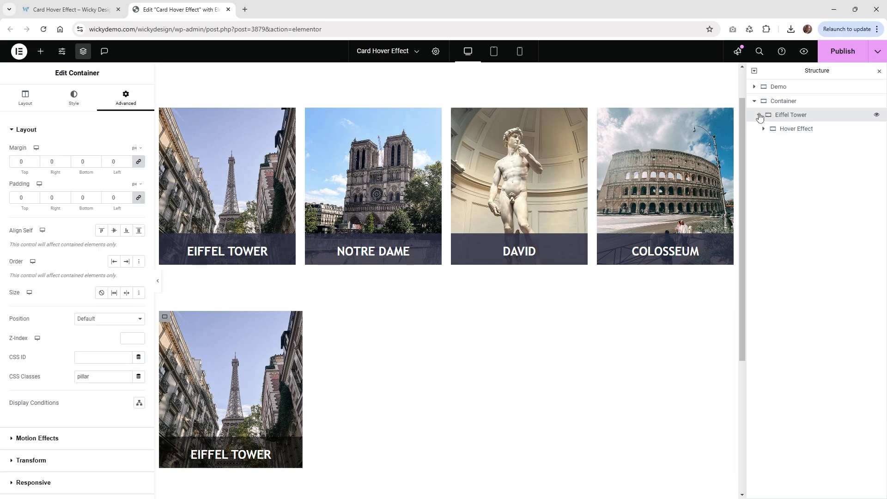
{"action": "right_click", "coordinate": [788, 123]}
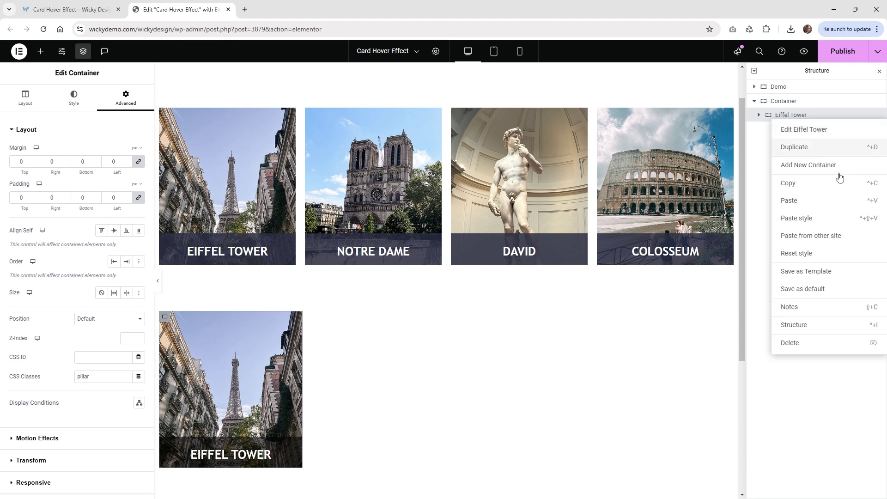
{"action": "left_click", "coordinate": [820, 149]}
{"action": "right_click", "coordinate": [806, 134]}
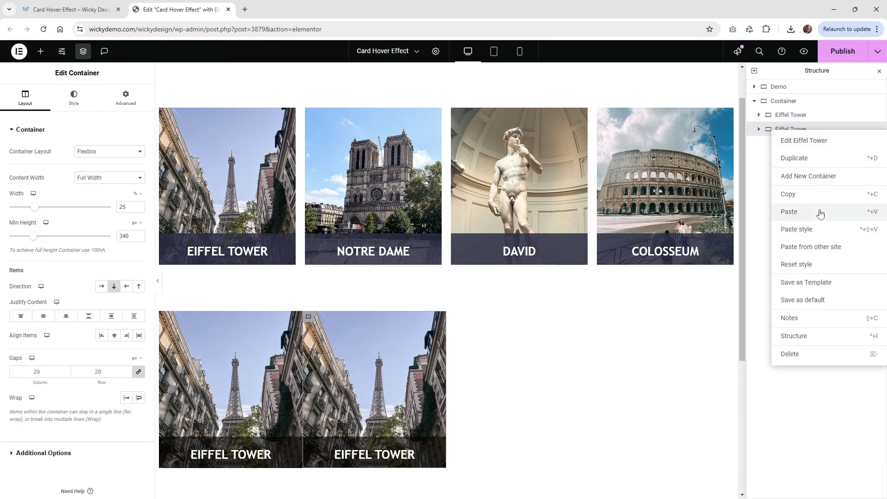
{"action": "left_click", "coordinate": [810, 150]}
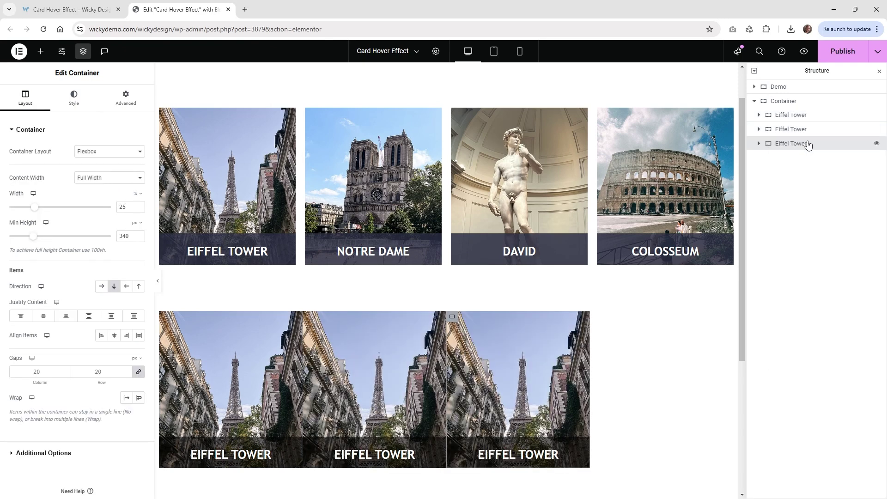
{"action": "right_click", "coordinate": [807, 145]}
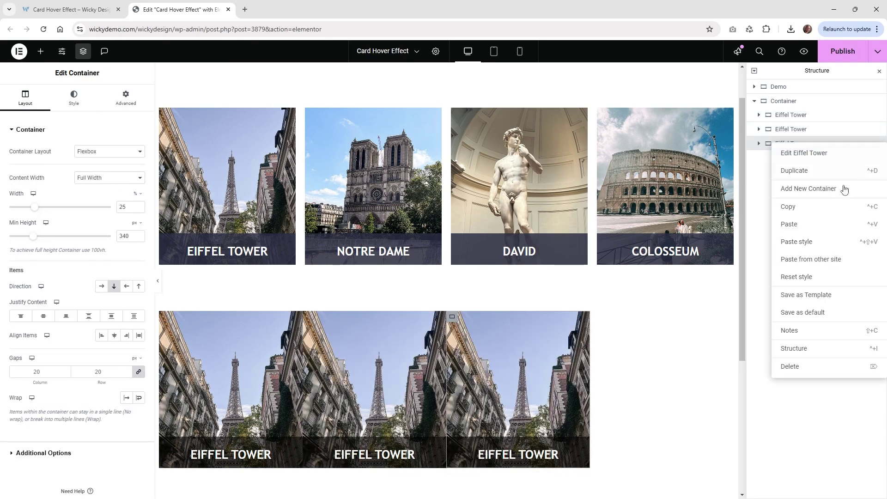
{"action": "left_click", "coordinate": [811, 172]}
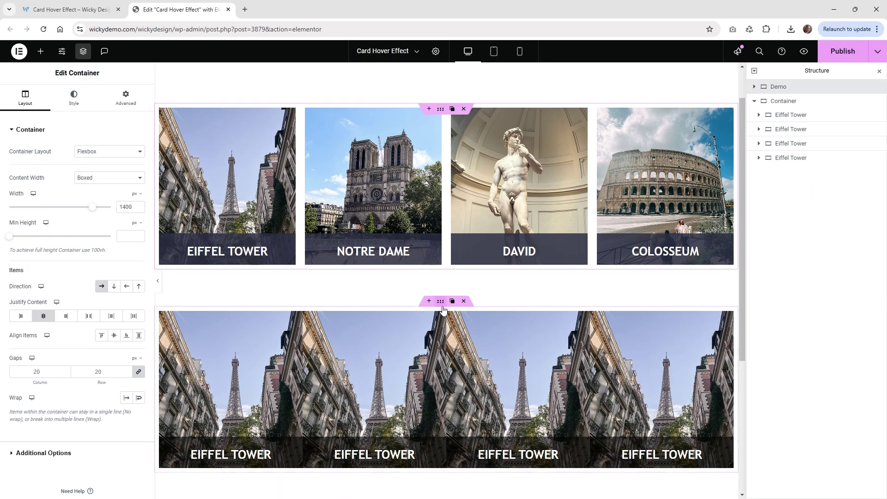
{"action": "left_click", "coordinate": [441, 302]}
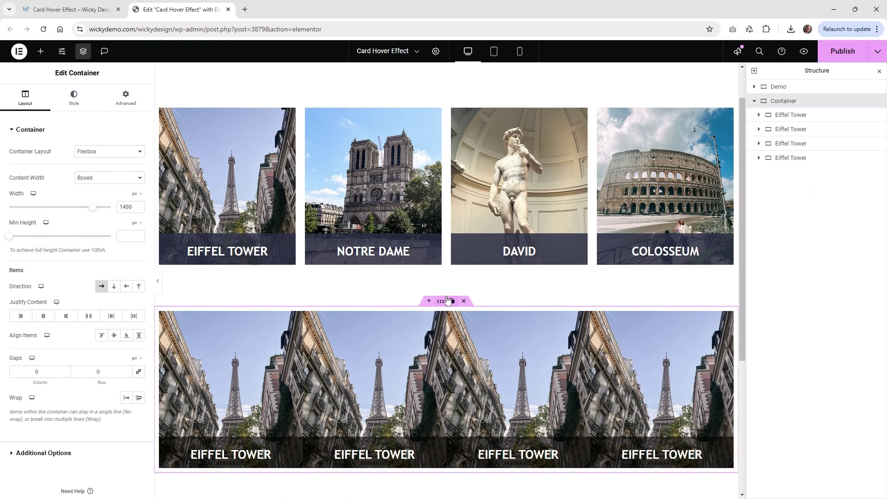
{"action": "left_click", "coordinate": [159, 282]}
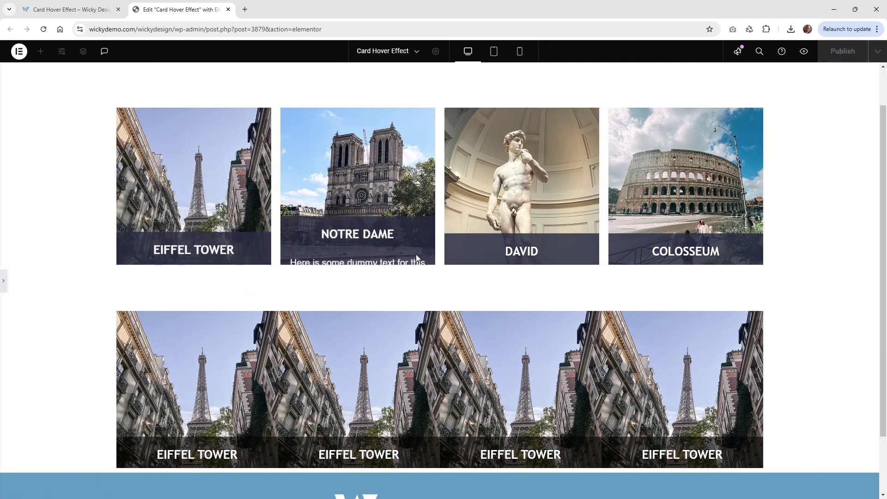
- Set the lower row's Column Gap to 20 and preview the spacing
{"action": "left_click", "coordinate": [3, 281]}
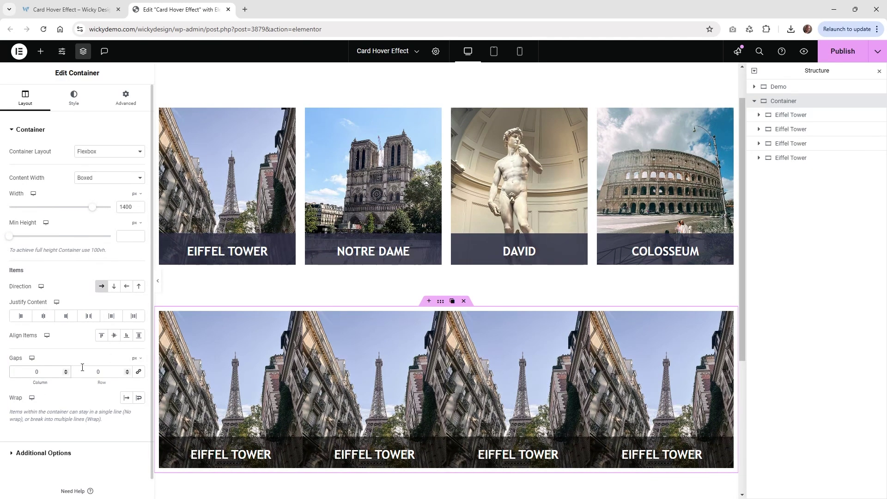
{"action": "type", "text": "2"}
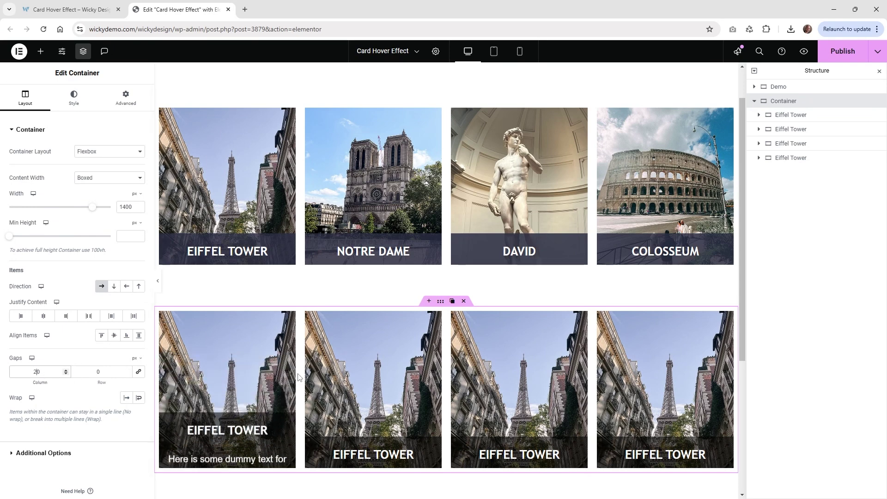
{"action": "mouse_move", "coordinate": [177, 318]}
{"action": "left_click", "coordinate": [157, 280]}
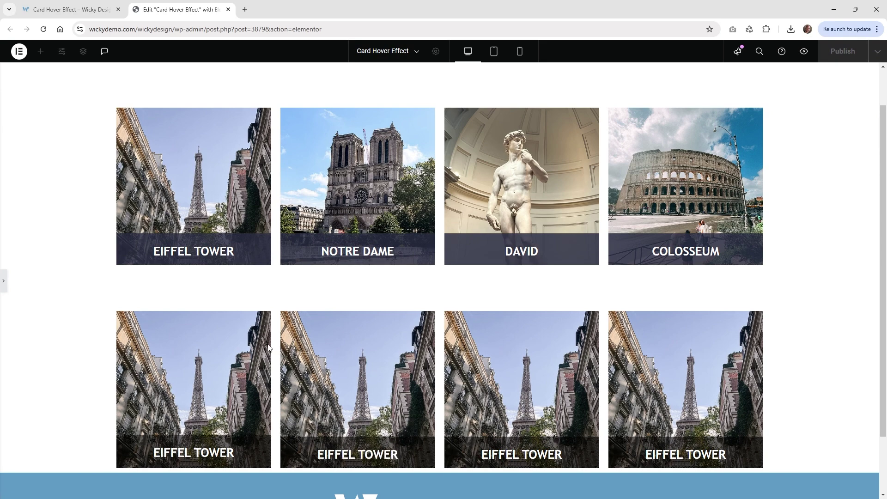
{"action": "mouse_move", "coordinate": [713, 382]}
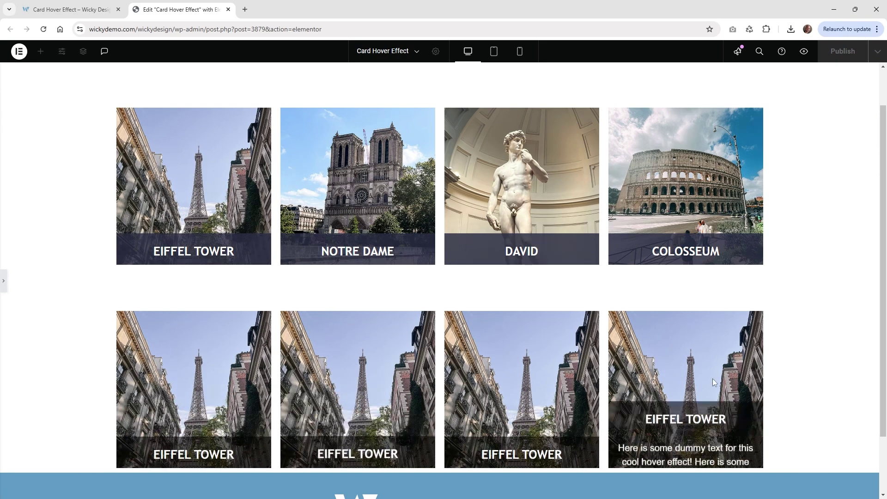
{"action": "left_click", "coordinate": [4, 280]}
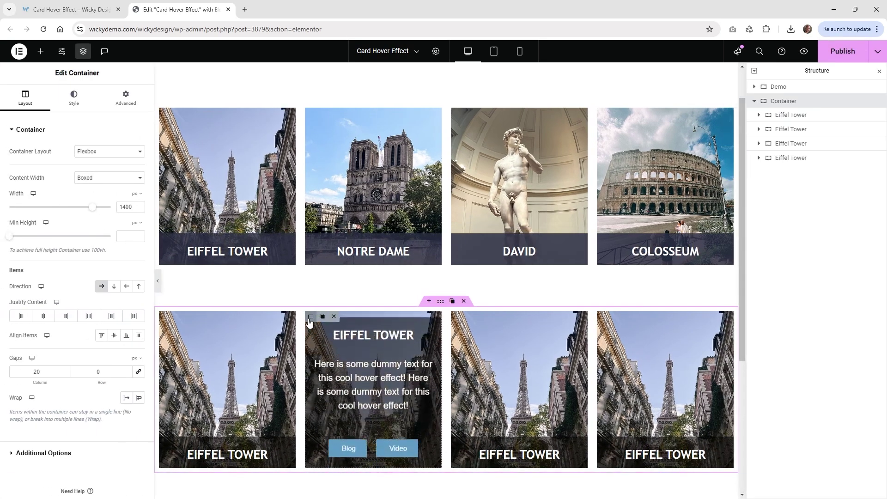
- Give the second card the Notre Dame photo as its Style background image
{"action": "left_click", "coordinate": [319, 329]}
{"action": "left_click", "coordinate": [74, 98]}
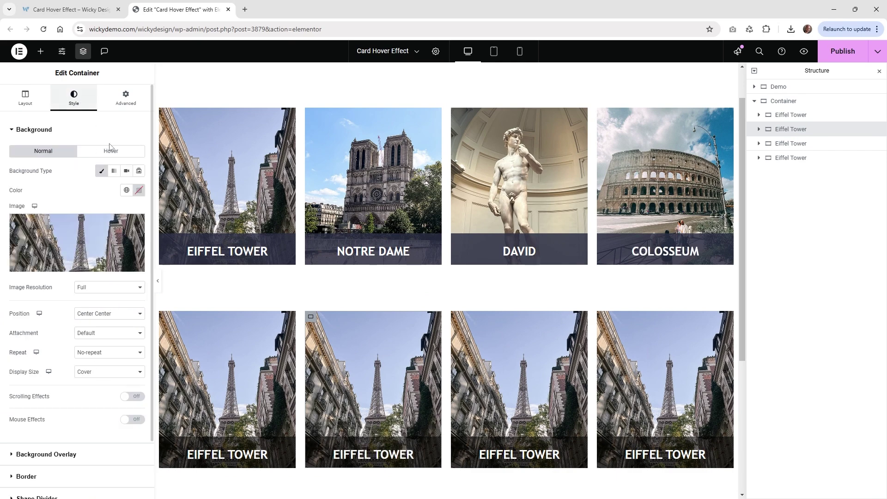
{"action": "left_click", "coordinate": [87, 235]}
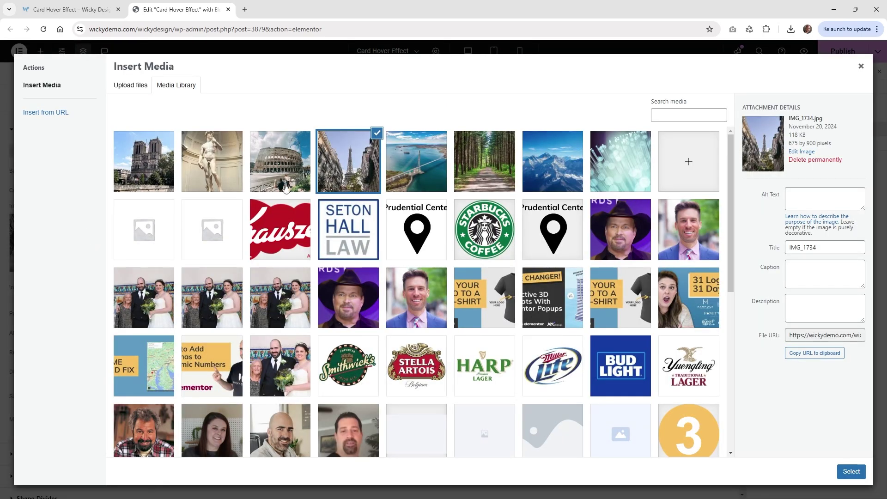
{"action": "left_click", "coordinate": [161, 165]}
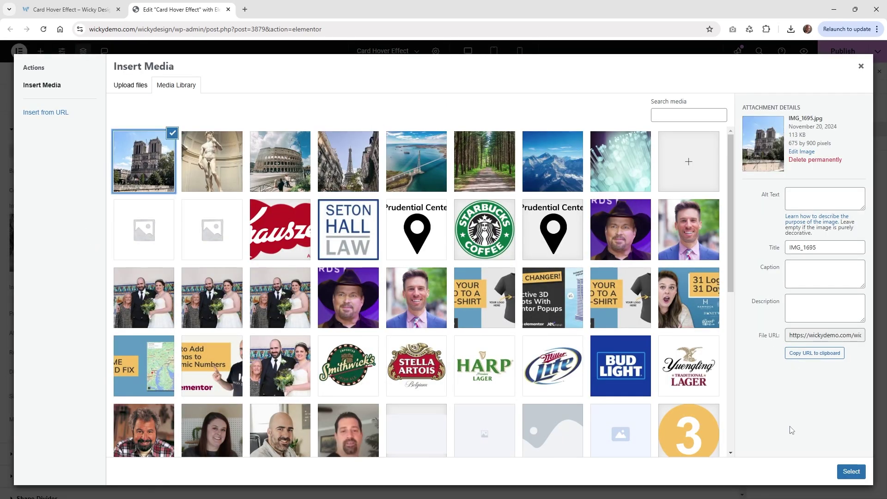
{"action": "left_click", "coordinate": [851, 471]}
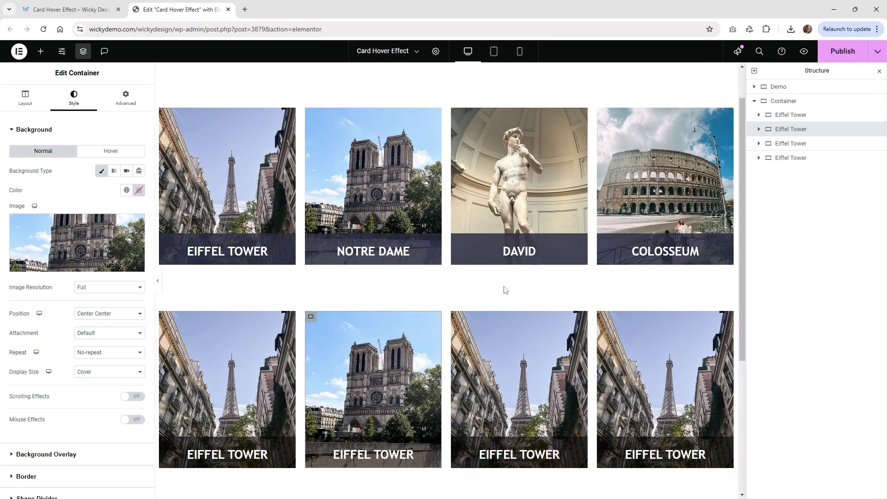
{"action": "mouse_move", "coordinate": [372, 343]}
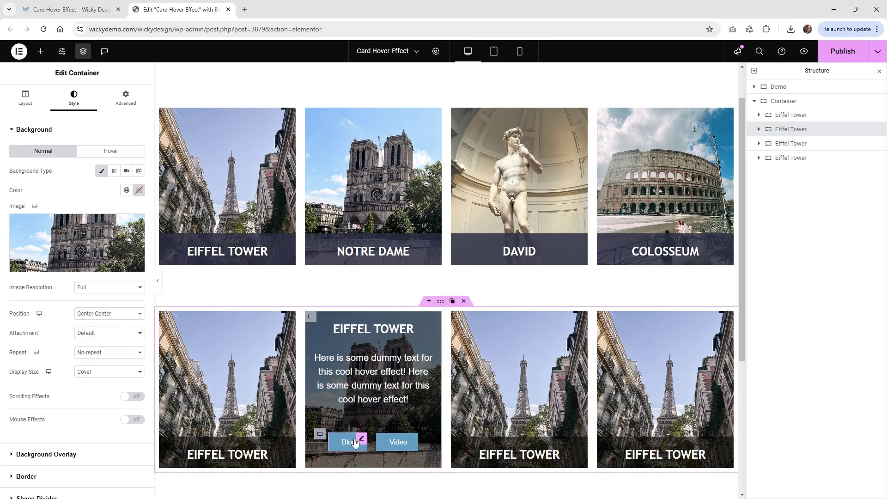
- On the live Card Hover Effect page, hover over the cards to test the rising overlay
{"action": "key", "text": "ctrl+Page_Up"}
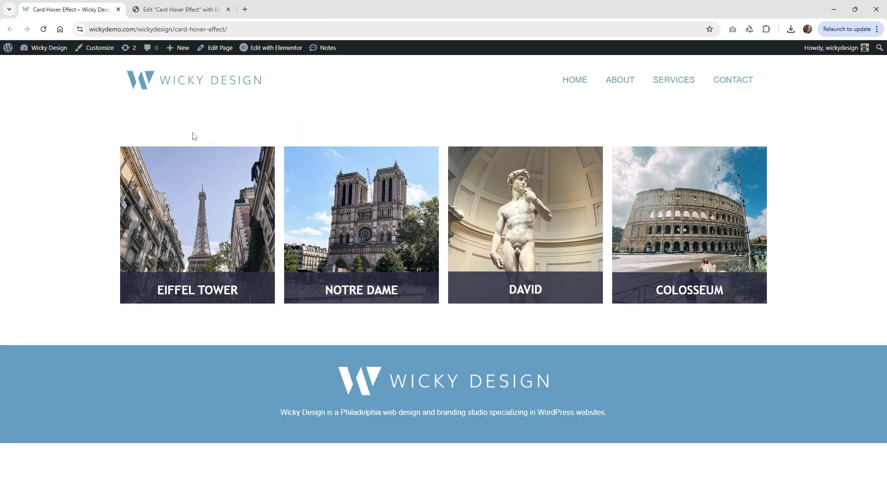
{"action": "mouse_move", "coordinate": [346, 195]}
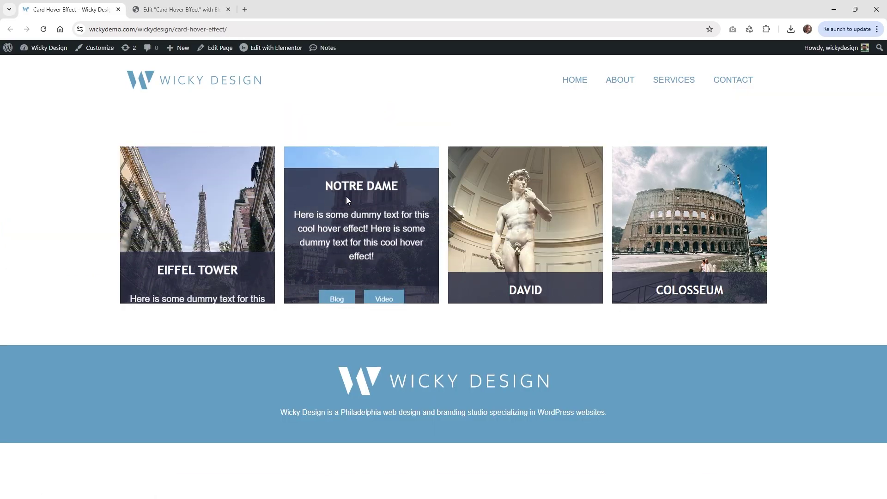
{"action": "mouse_move", "coordinate": [713, 176]}
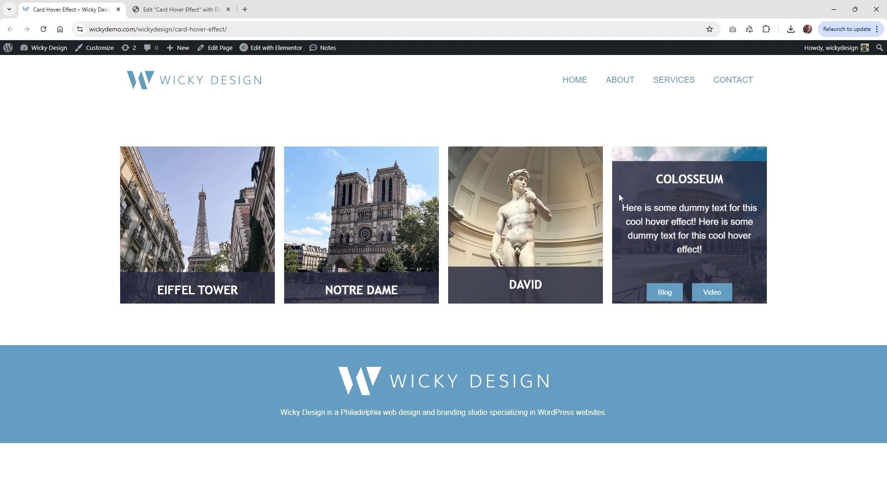
- Preview the cards at Tablet width and select the David card's container
{"action": "left_click", "coordinate": [203, 10]}
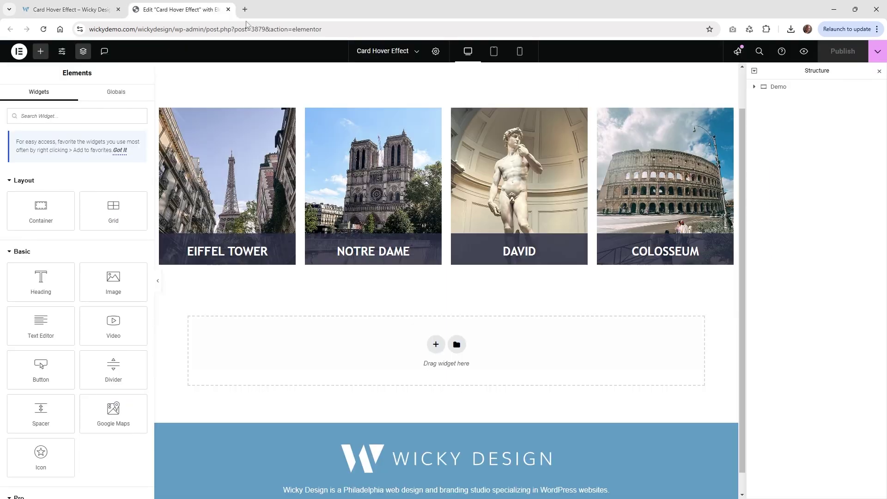
{"action": "left_click", "coordinate": [493, 51]}
{"action": "mouse_move", "coordinate": [417, 211]}
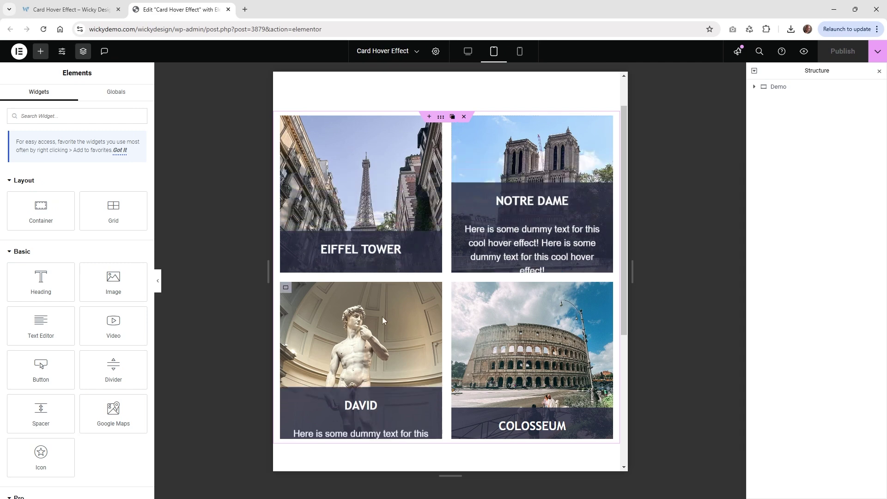
{"action": "left_click", "coordinate": [286, 288]}
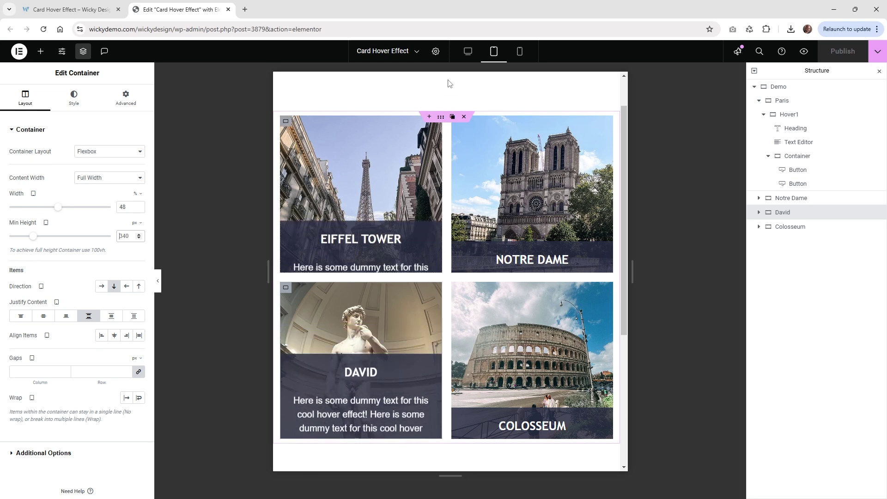
- Preview at Mobile width and scroll through the cards stacked in one column
{"action": "left_click", "coordinate": [520, 51]}
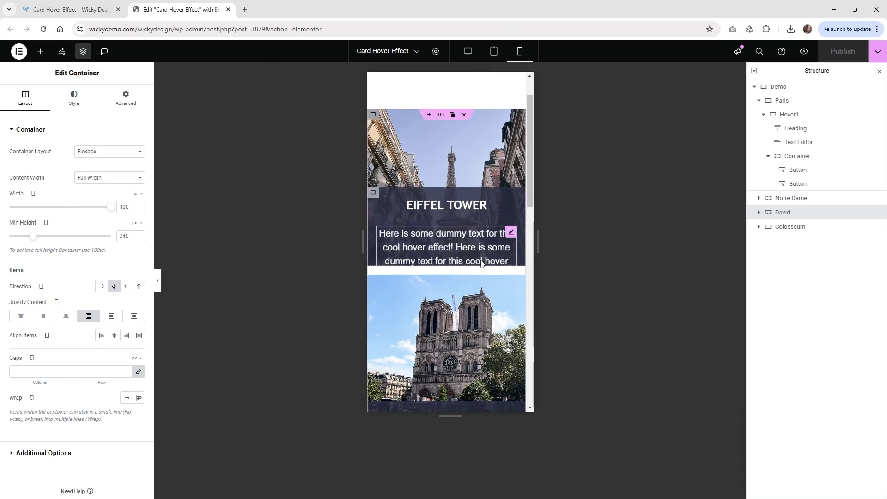
{"action": "scroll", "coordinate": [489, 287], "scroll_direction": "down", "scroll_amount": 5}
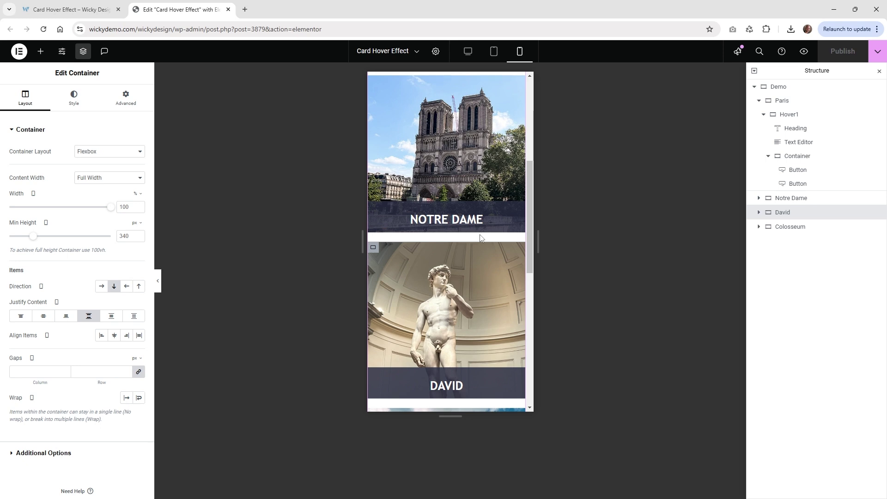
{"action": "mouse_move", "coordinate": [485, 263]}
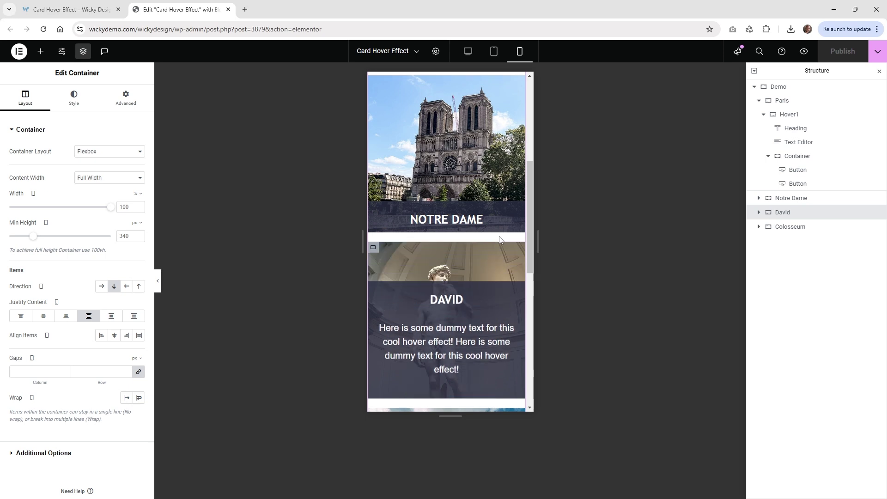
{"action": "scroll", "coordinate": [503, 326], "scroll_direction": "up", "scroll_amount": 1}
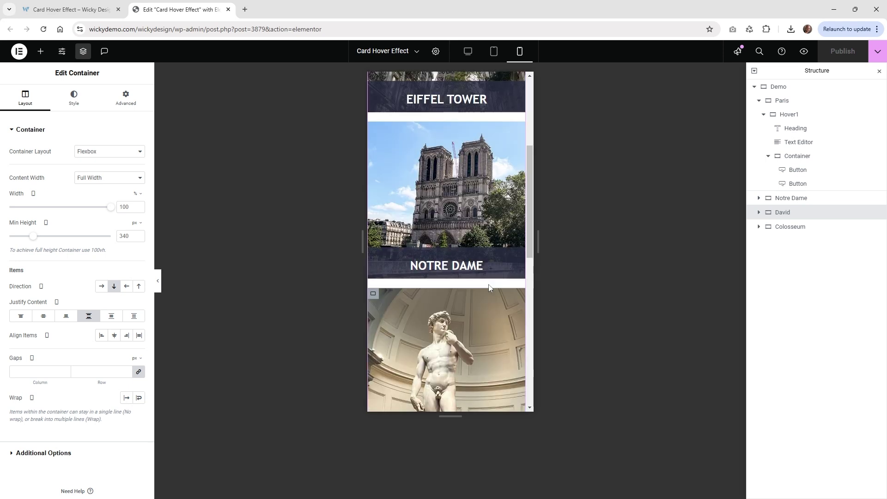